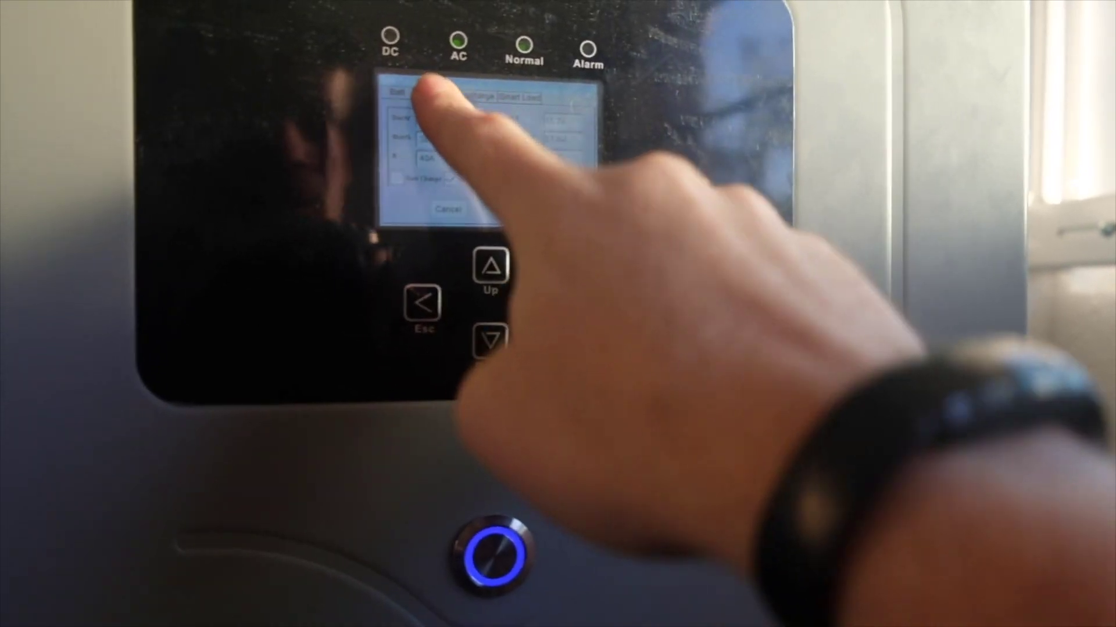
click(407, 84)
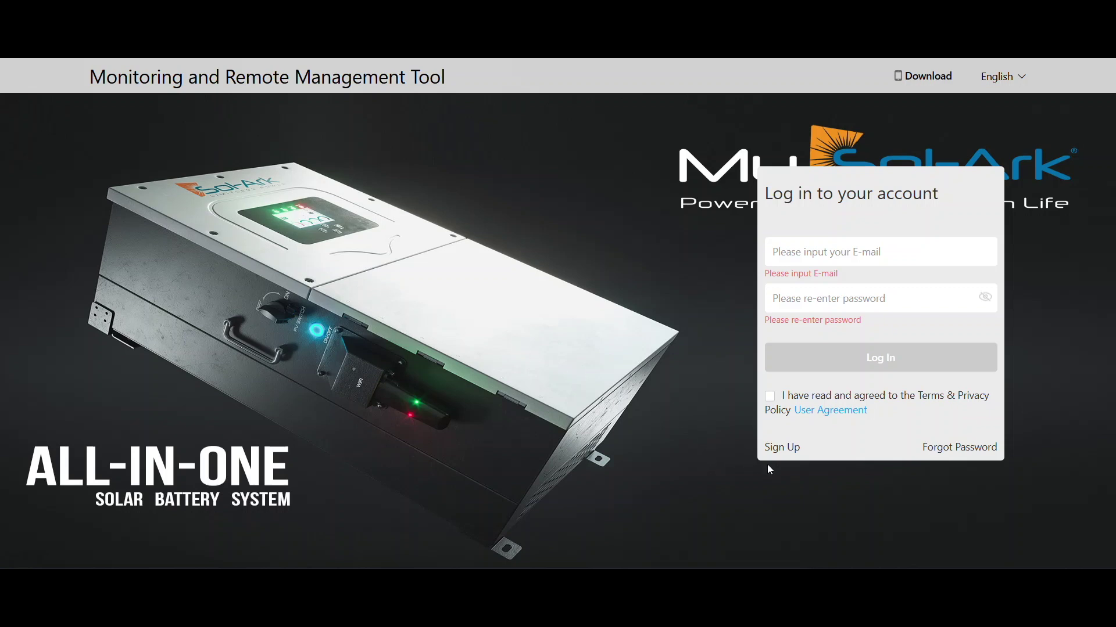
click(783, 456)
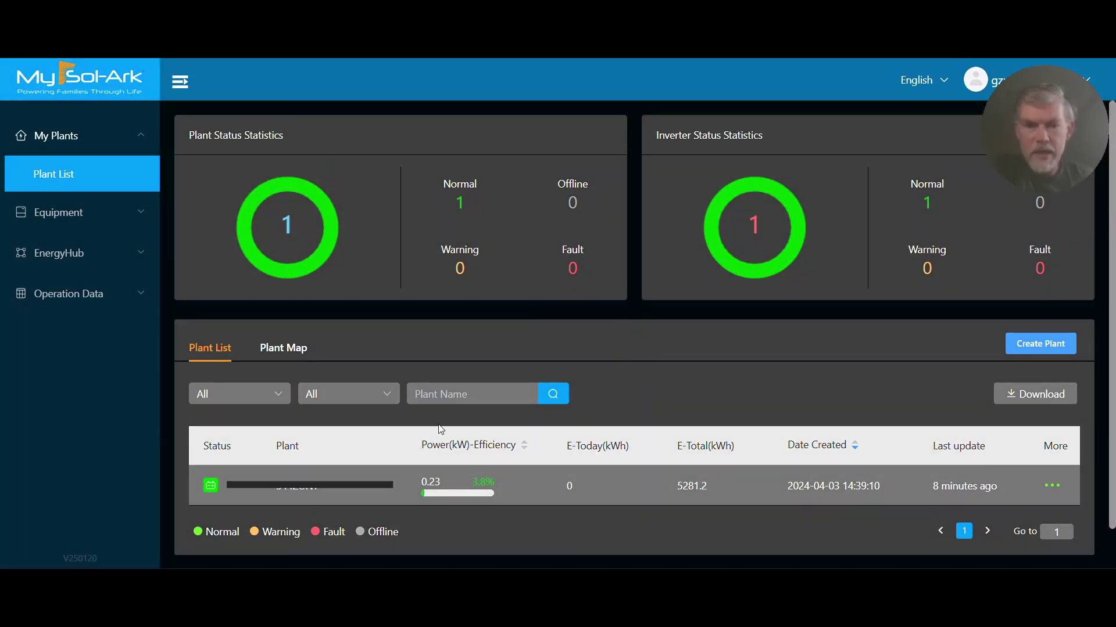
Open the listed plant's overview and display its daily Energy Generation chart for 2025-06-18.
mouse_move(335, 266)
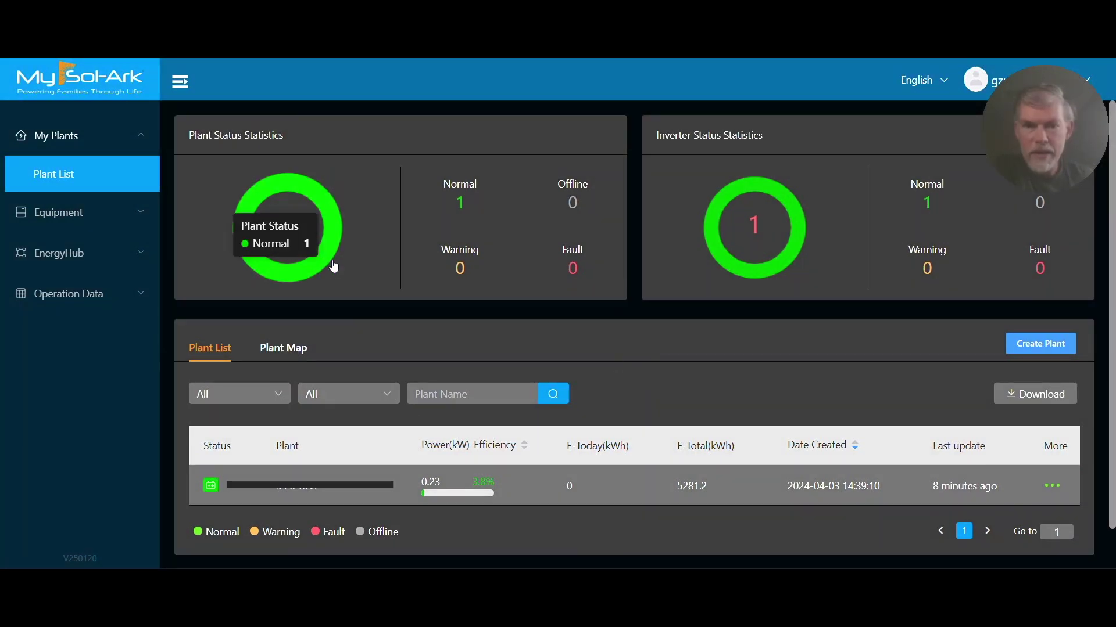
click(291, 493)
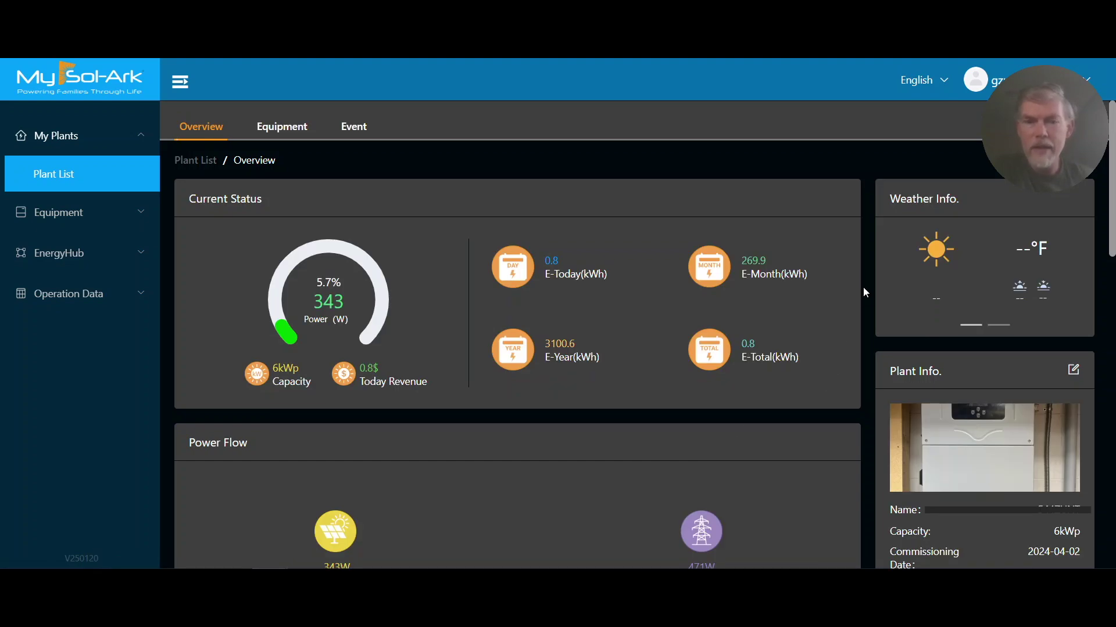
scroll(864, 291, down, 8)
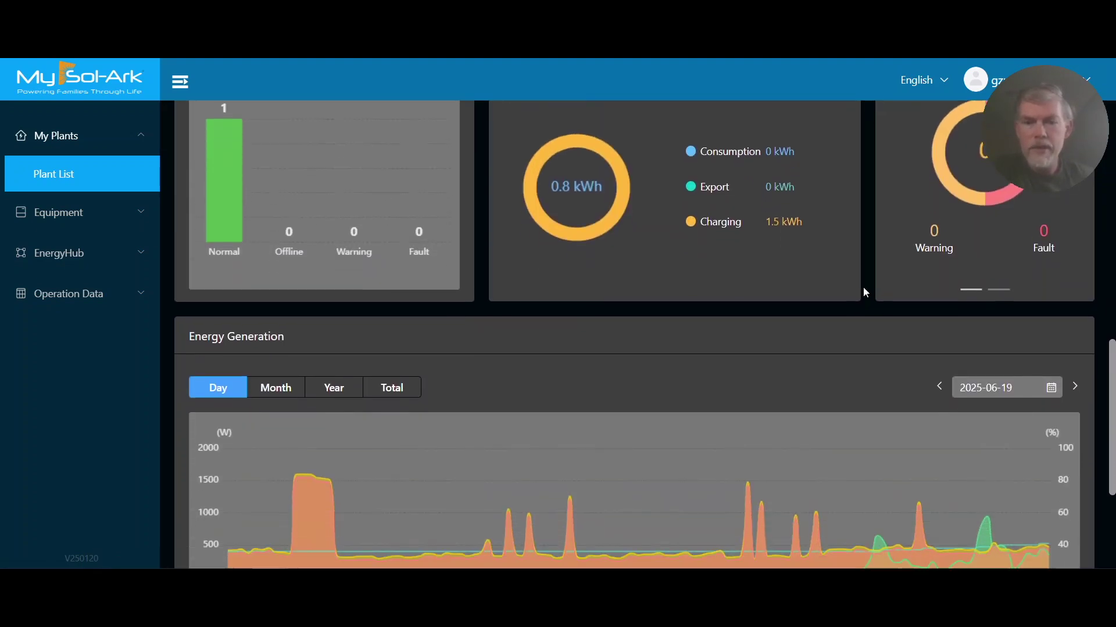
scroll(864, 290, down, 3)
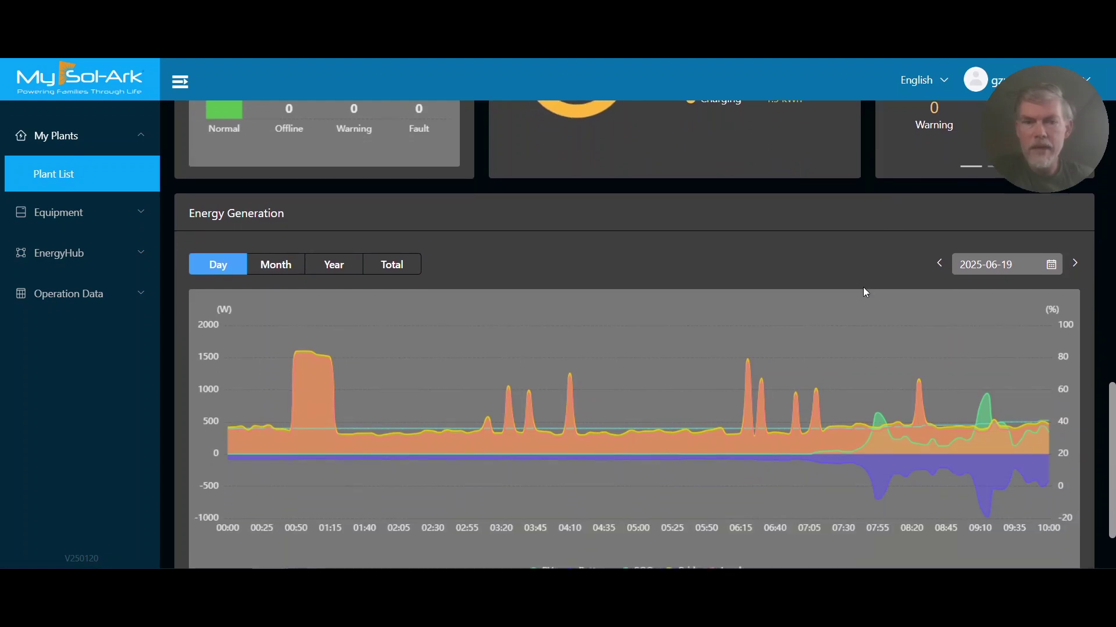
click(939, 265)
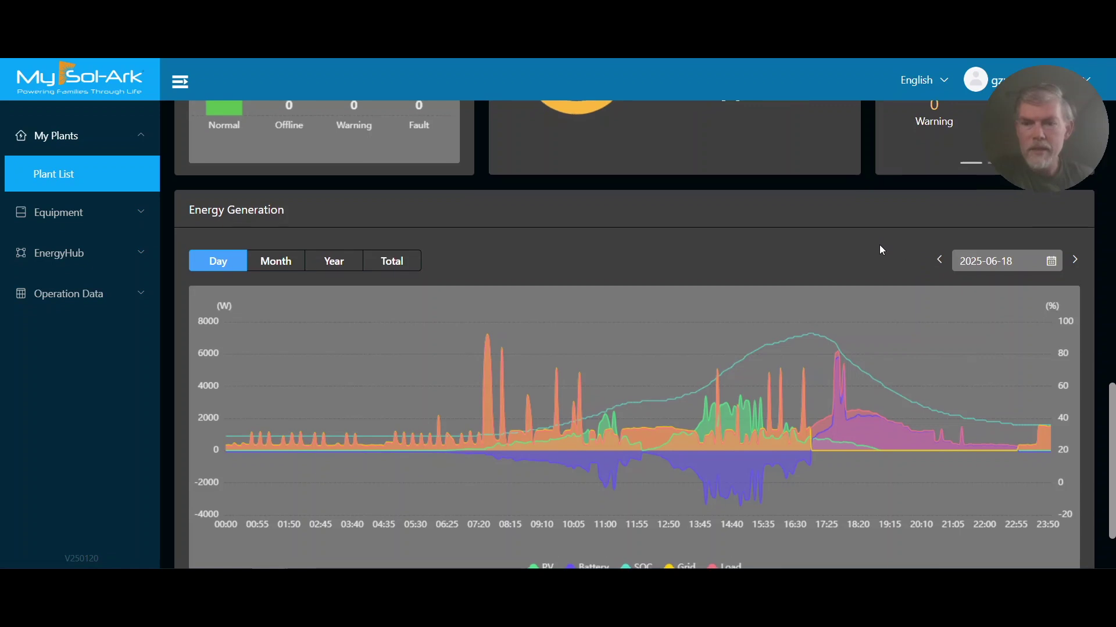
scroll(881, 250, down, 3)
scroll(880, 246, up, 2)
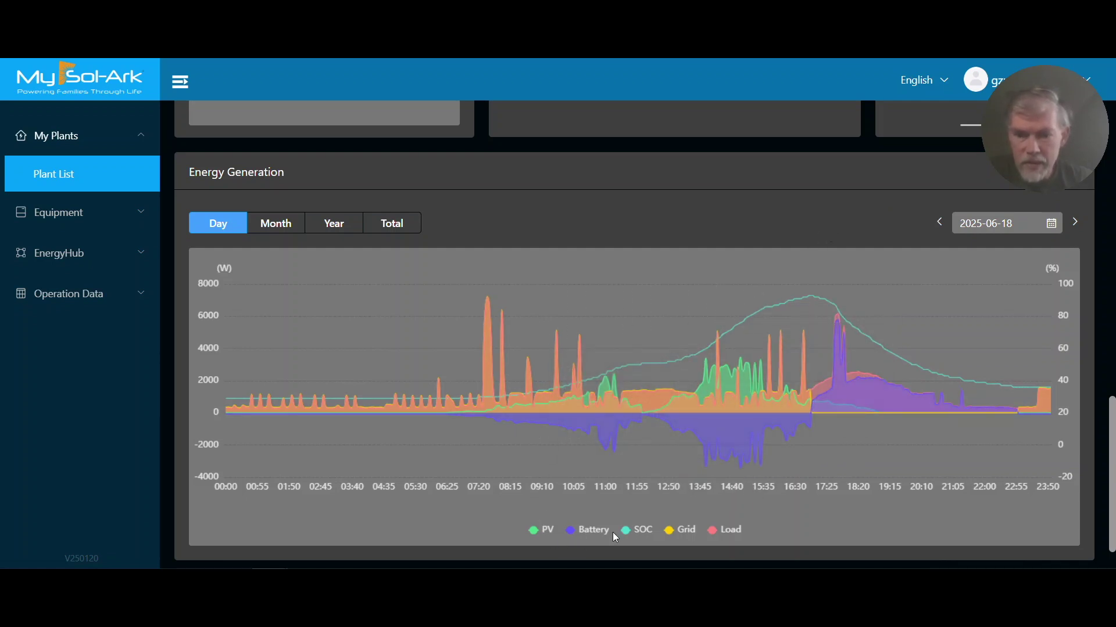
Reduce the 2025-06-18 chart to the PV and Battery curves, and bring back the SOC and Load curves.
click(637, 530)
click(683, 530)
click(723, 530)
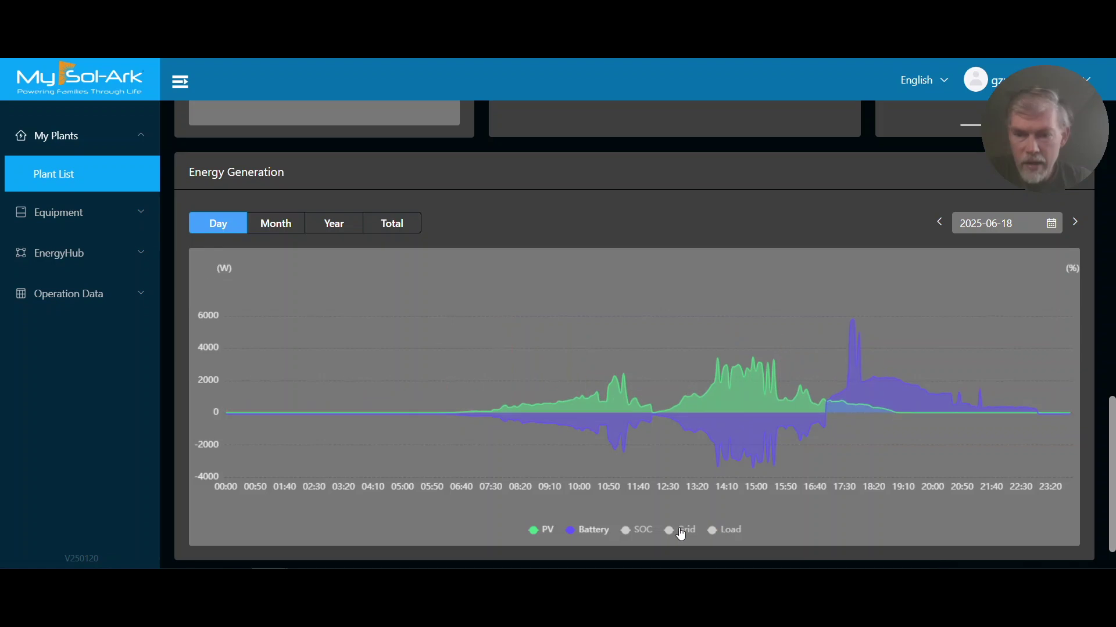
click(639, 530)
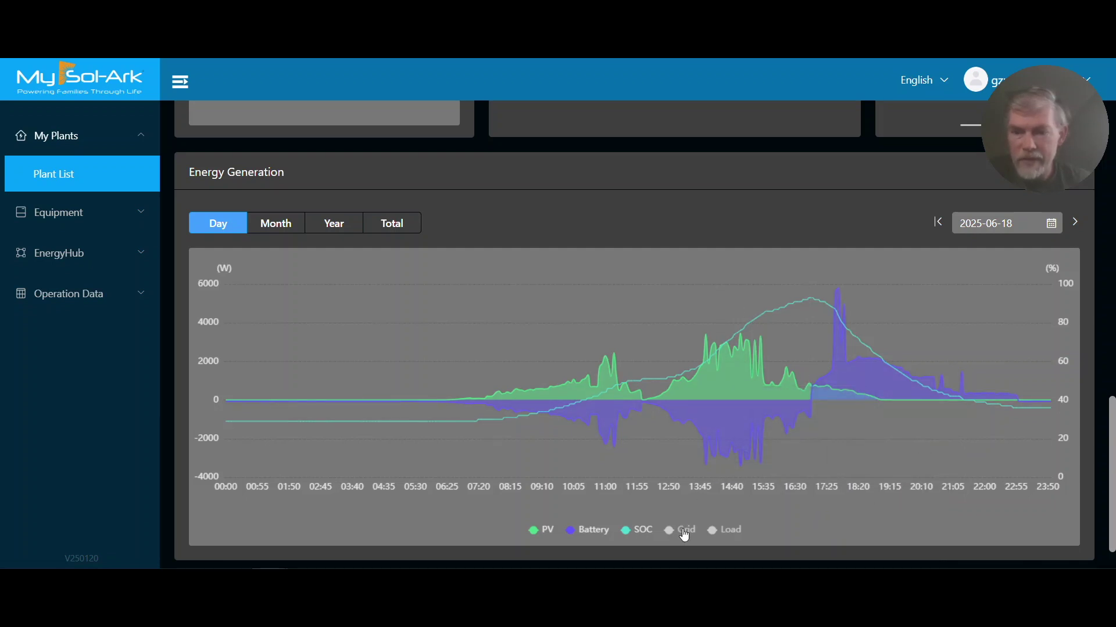
click(719, 534)
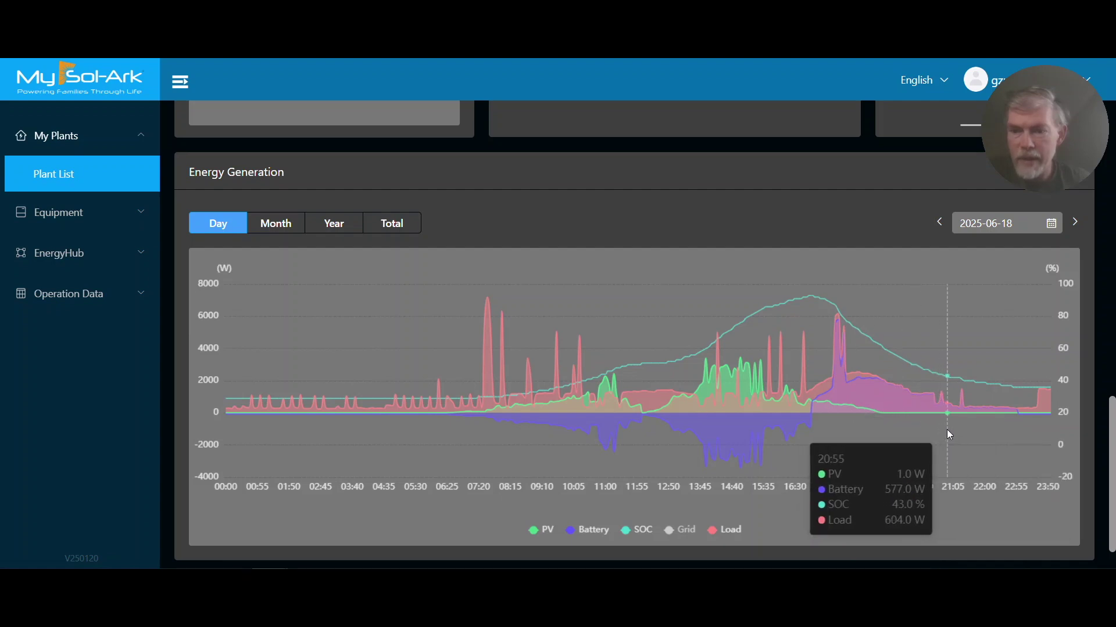
Isolate the Grid curve in the 2025-06-18 chart by hiding Load, Battery, PV and SOC.
click(717, 530)
click(685, 534)
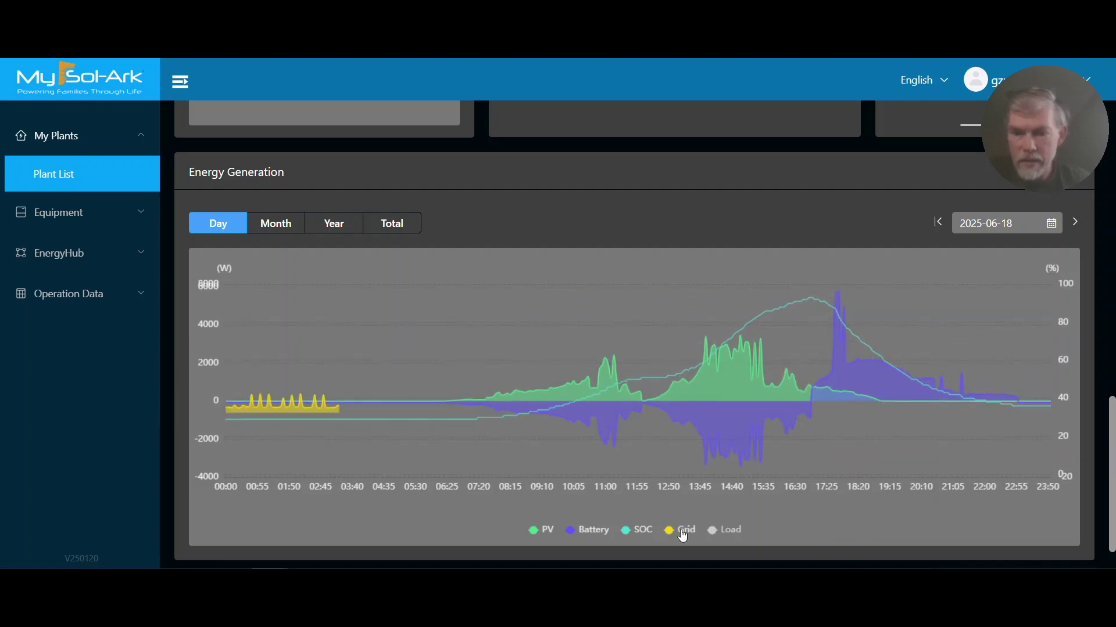
click(584, 531)
click(549, 531)
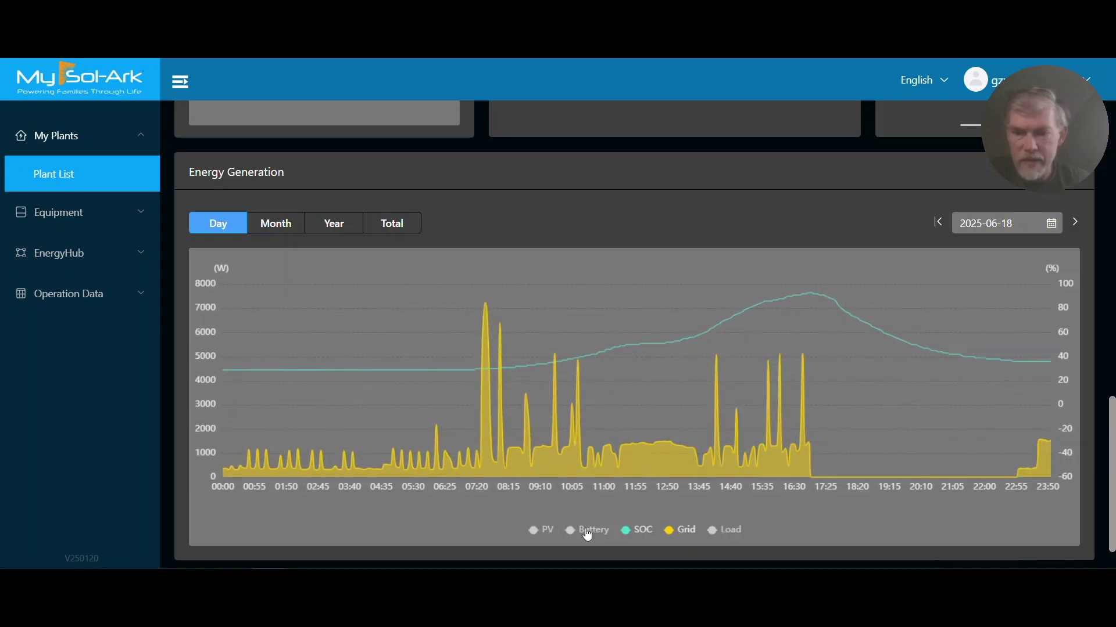
click(630, 533)
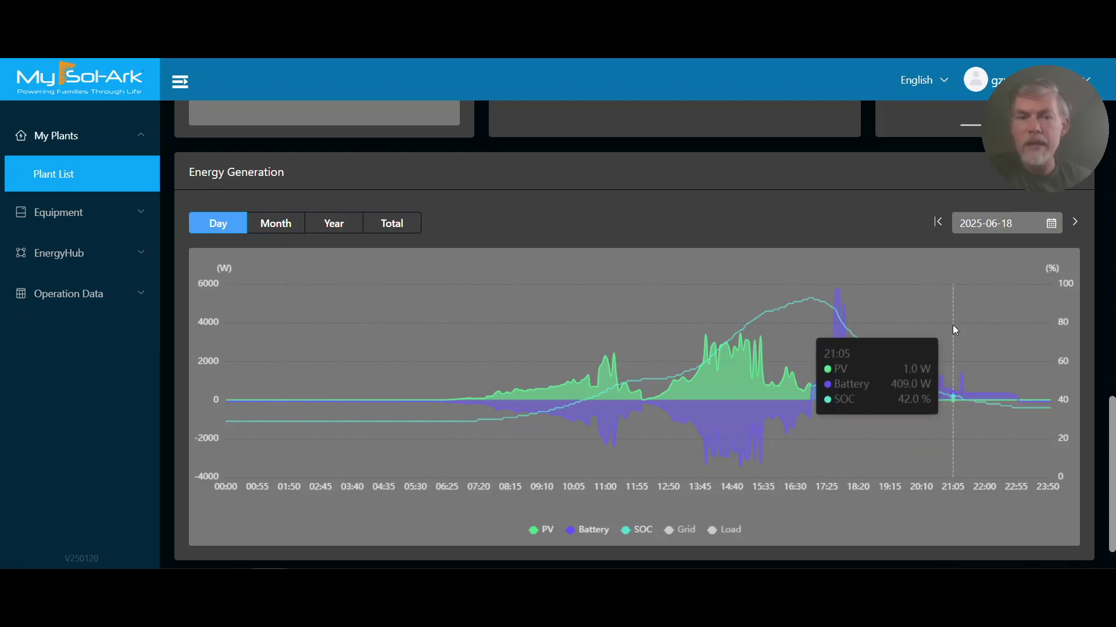
Display the Energy Generation chart for 2025-06-17 and hide its Battery, PV and Load curves.
click(939, 222)
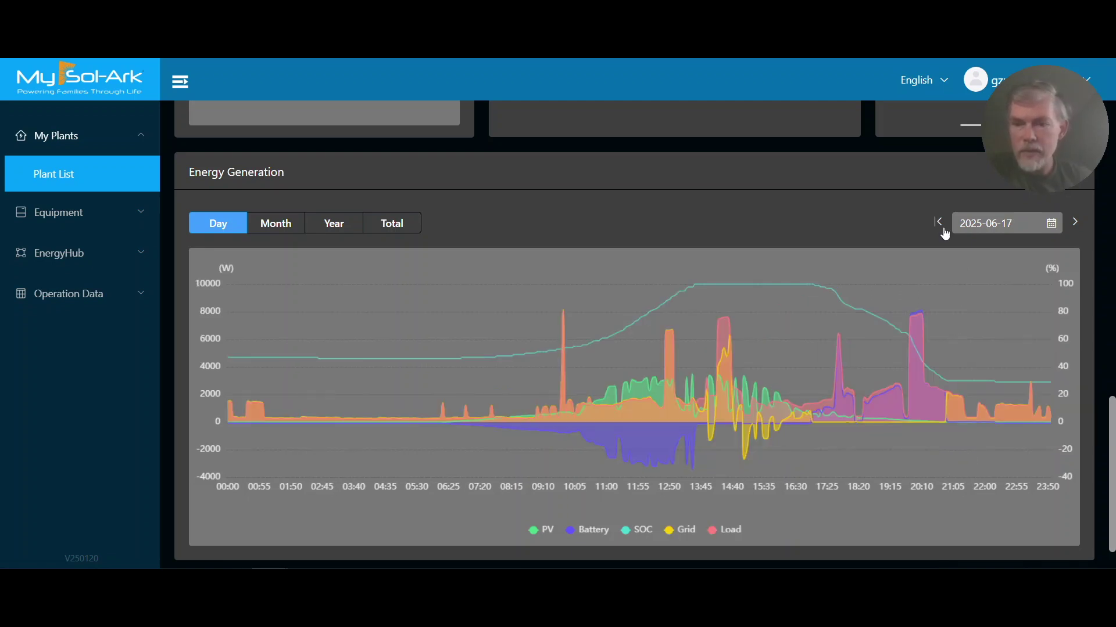
click(939, 223)
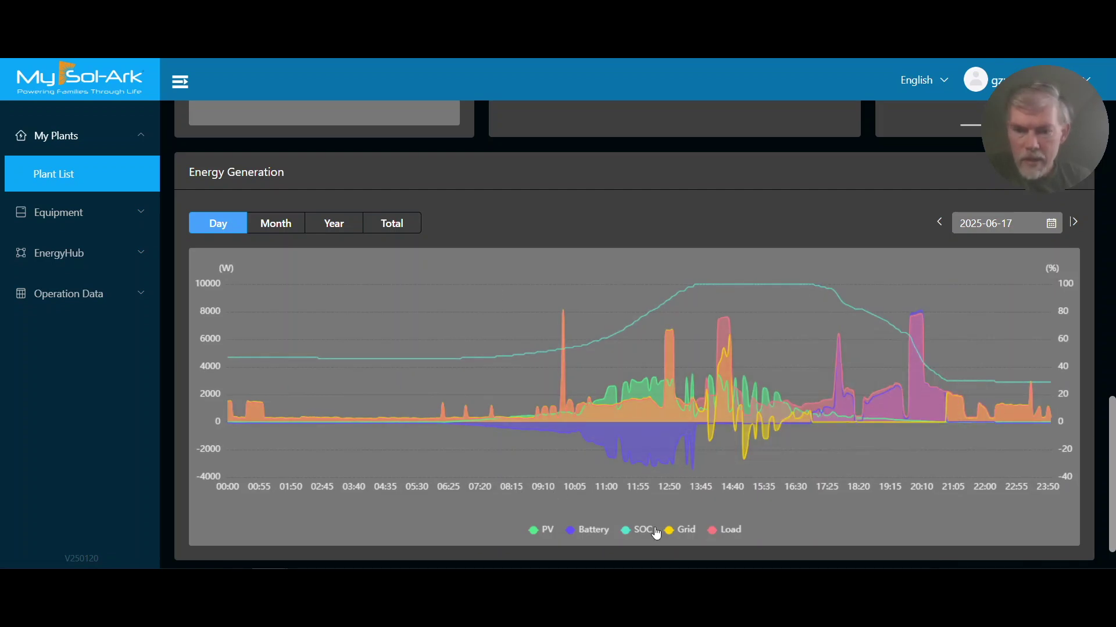
click(582, 531)
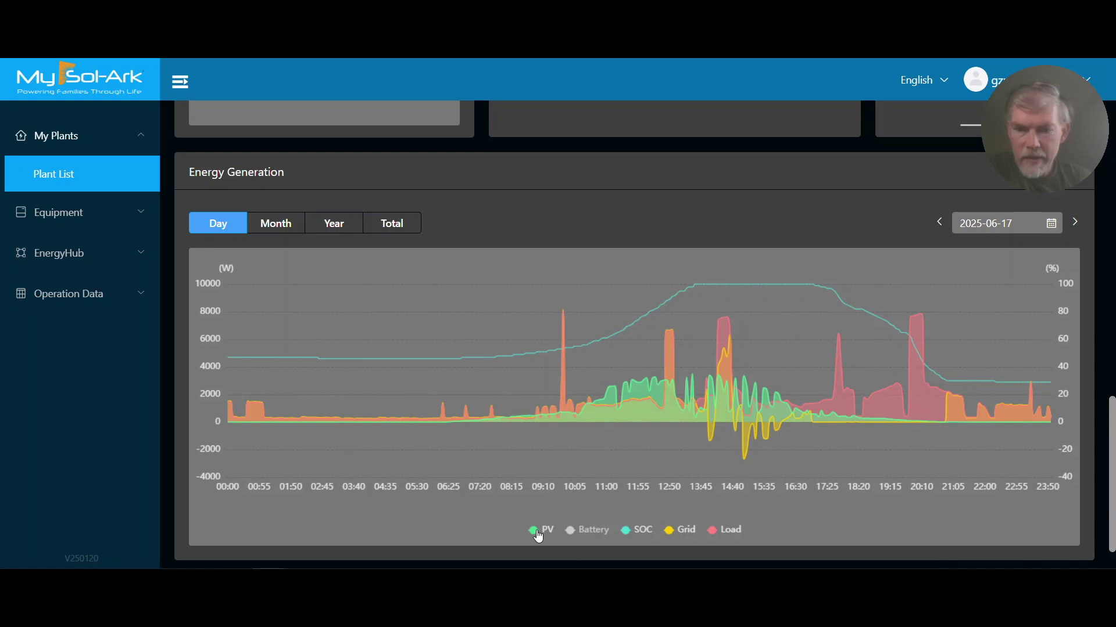
click(542, 530)
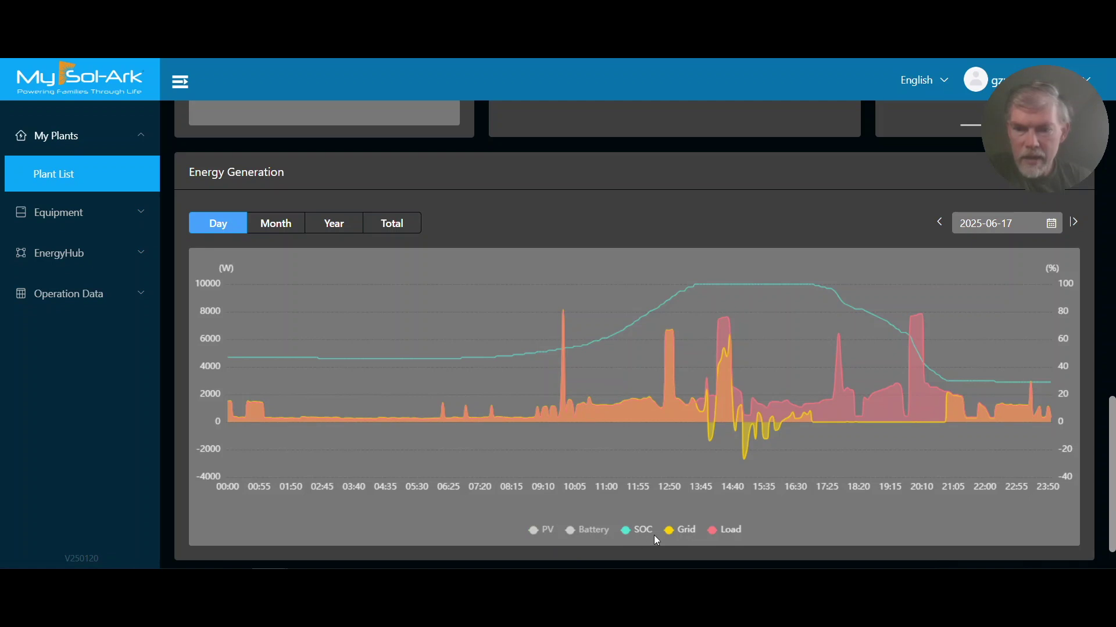
click(733, 537)
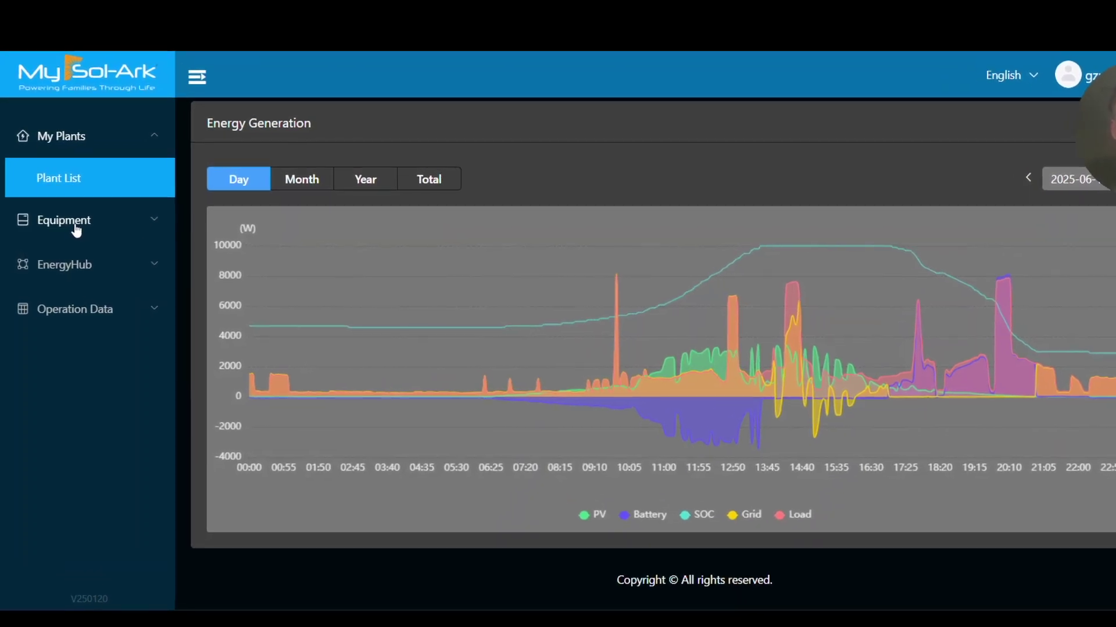
Open the System Work Mode page in the parameter settings of the listed inverter.
click(76, 230)
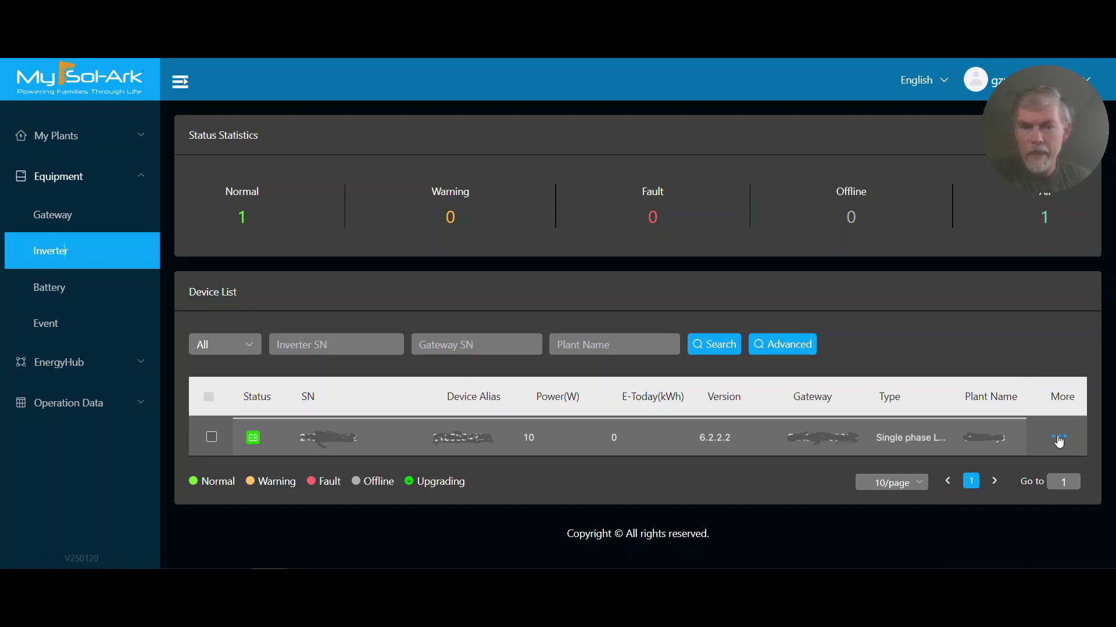
click(1059, 439)
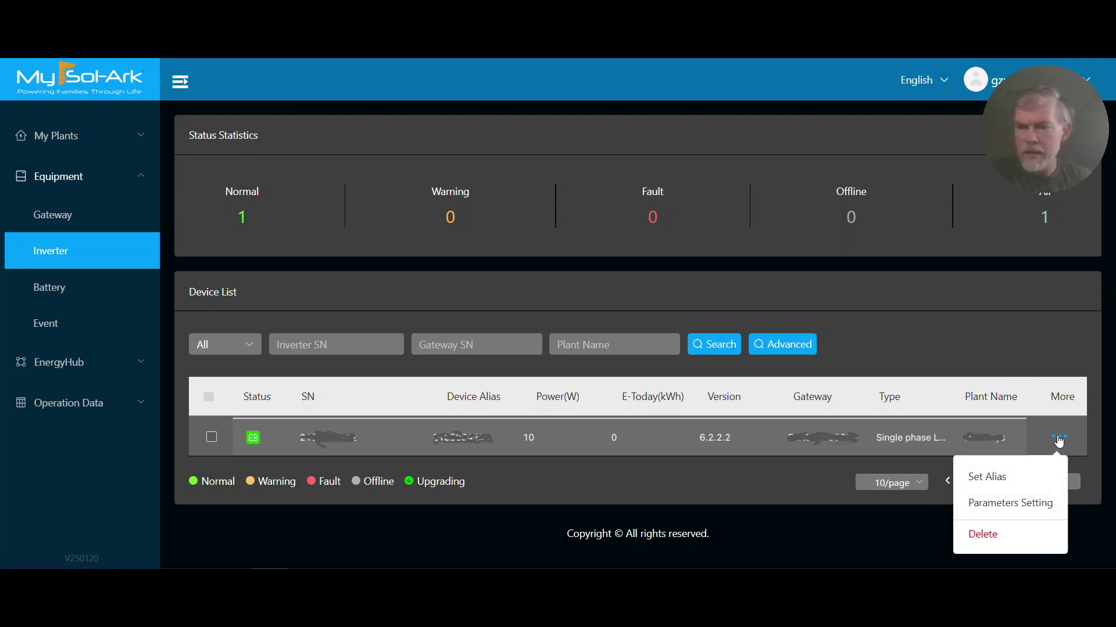
click(1030, 507)
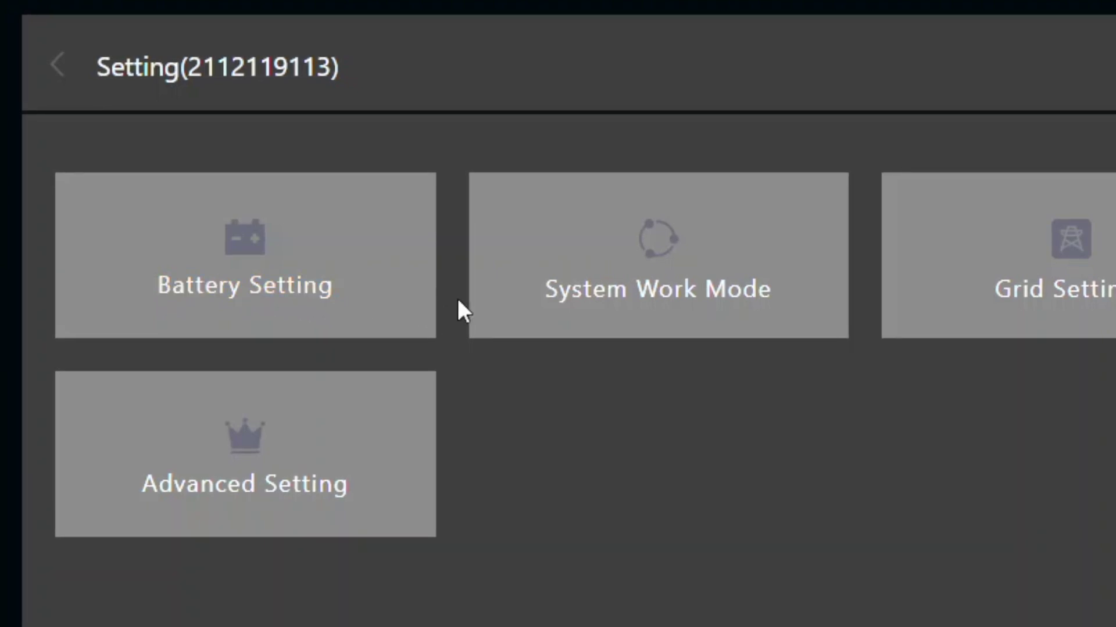
click(655, 310)
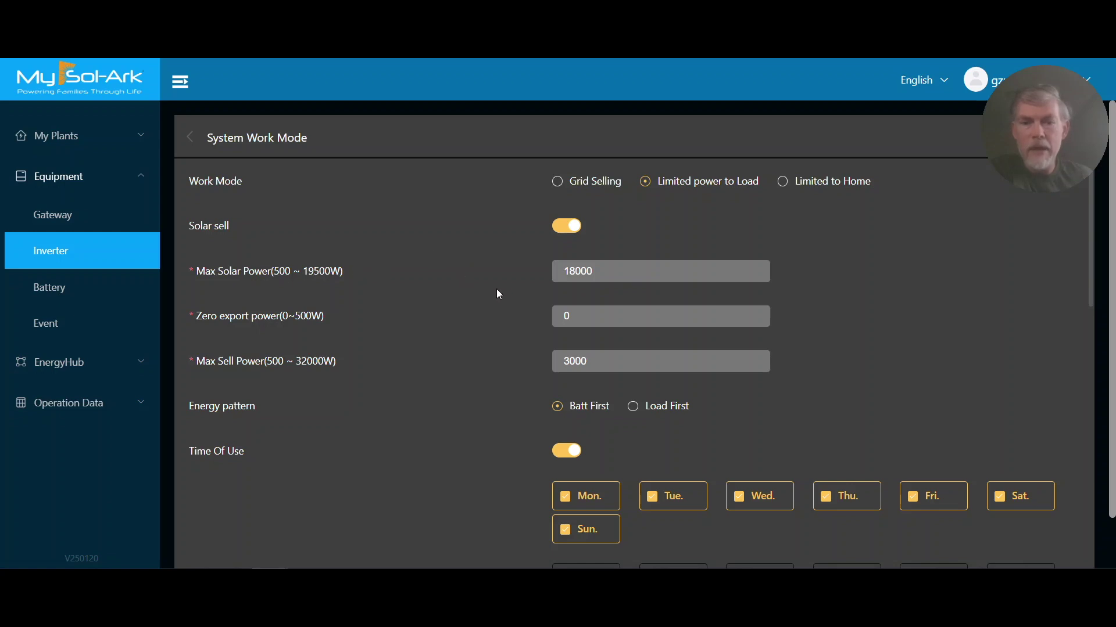
Examine the Time Of Use days and the start time, power and battery SOC of all six time slots.
scroll(498, 294, down, 3)
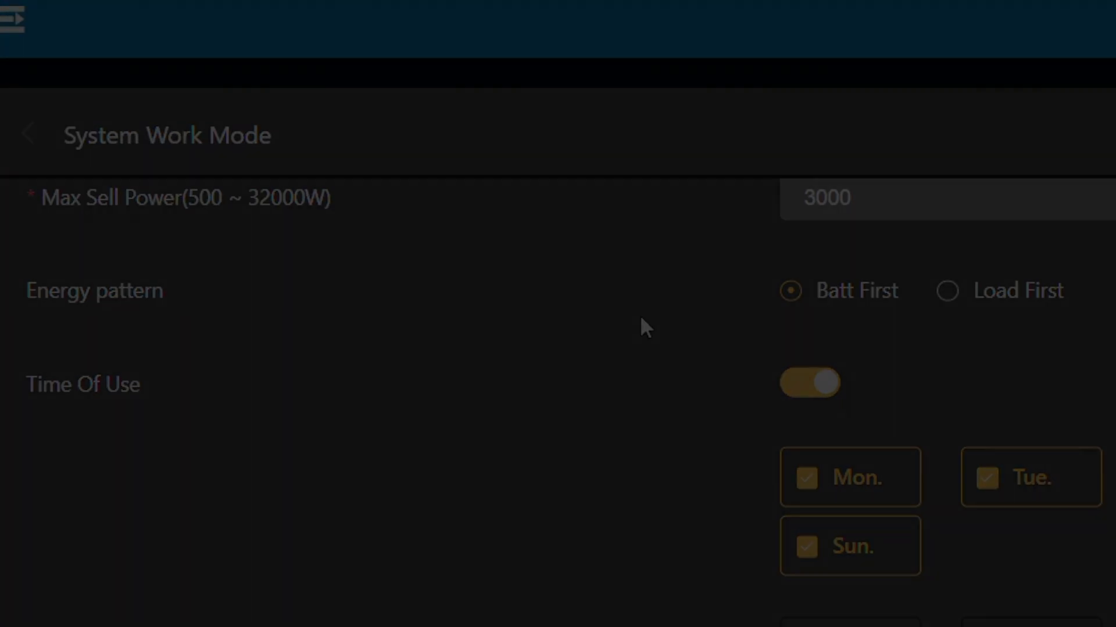
scroll(642, 361, down, 3)
scroll(486, 249, down, 1)
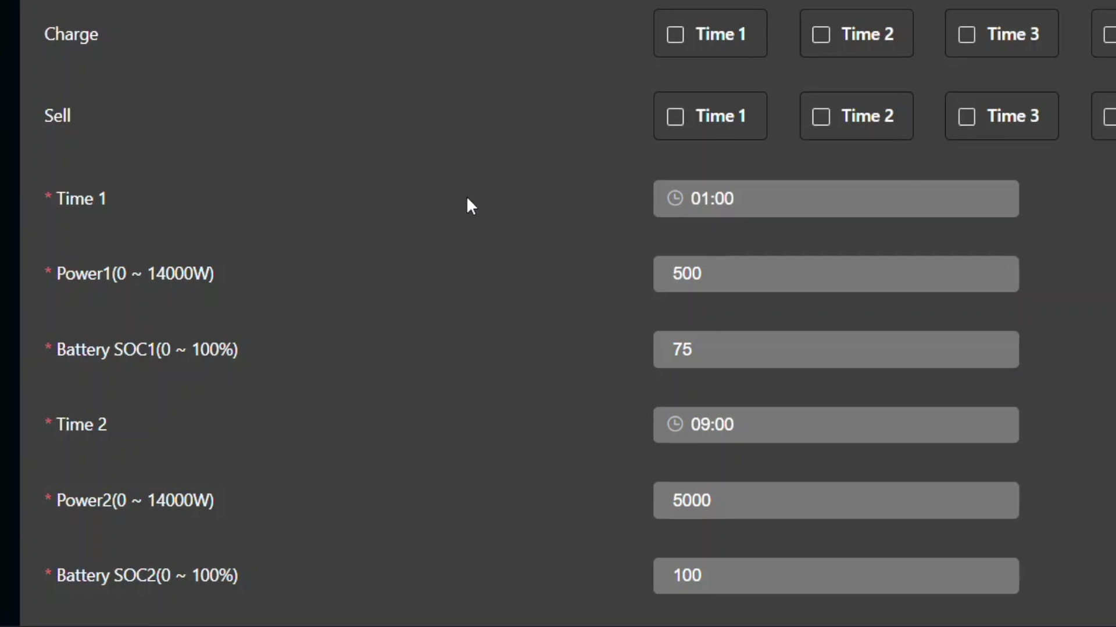
scroll(585, 208, down, 5)
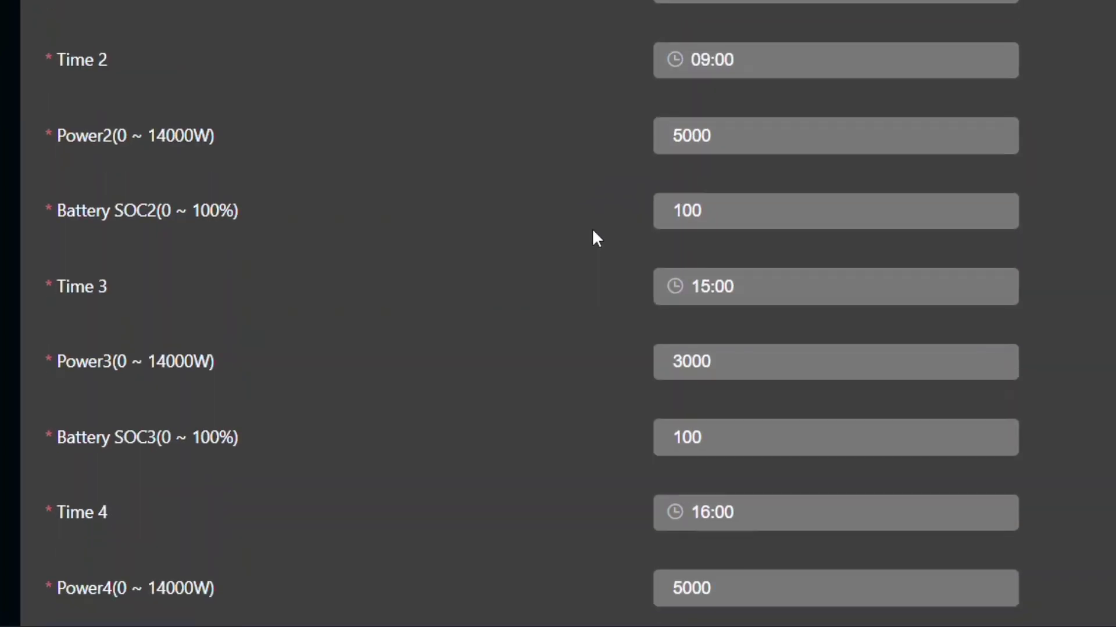
scroll(608, 276, down, 2)
scroll(610, 374, down, 2)
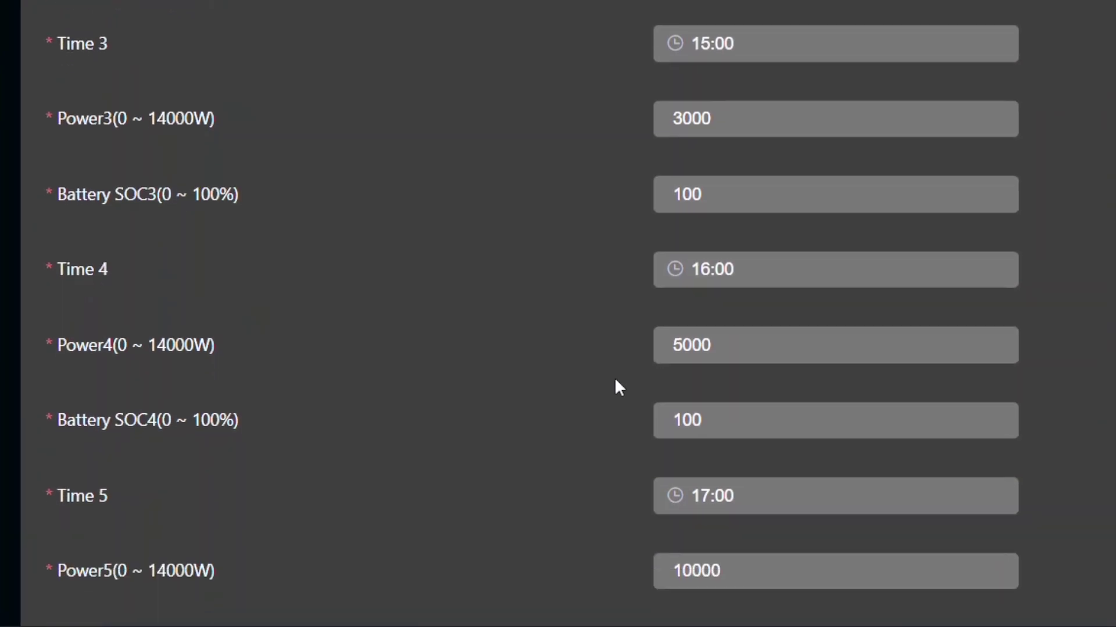
scroll(627, 294, down, 3)
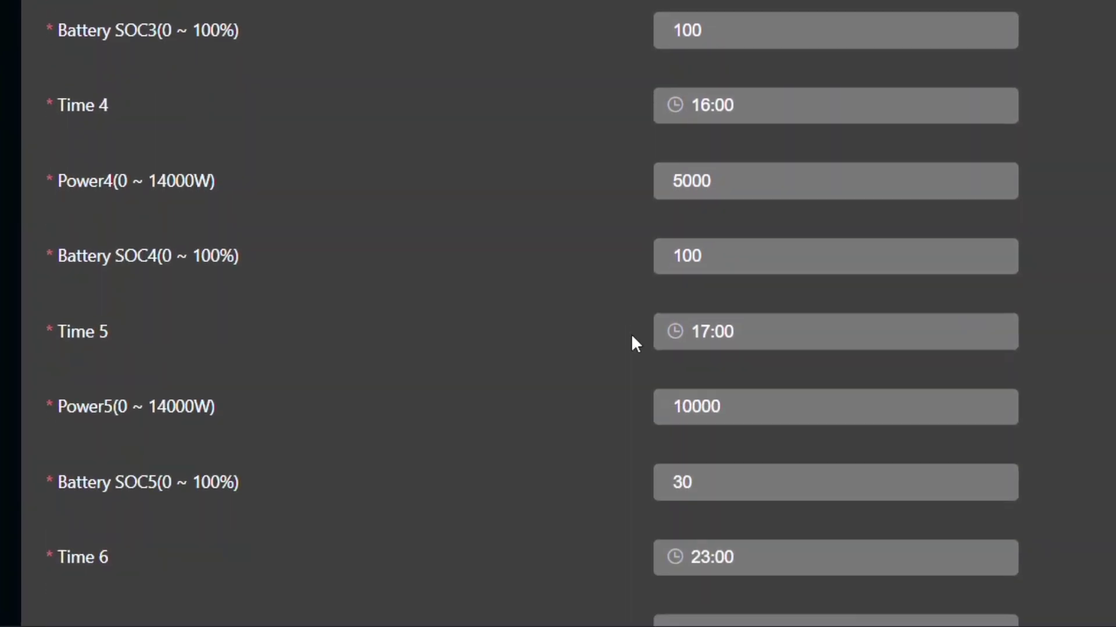
scroll(632, 337, down, 3)
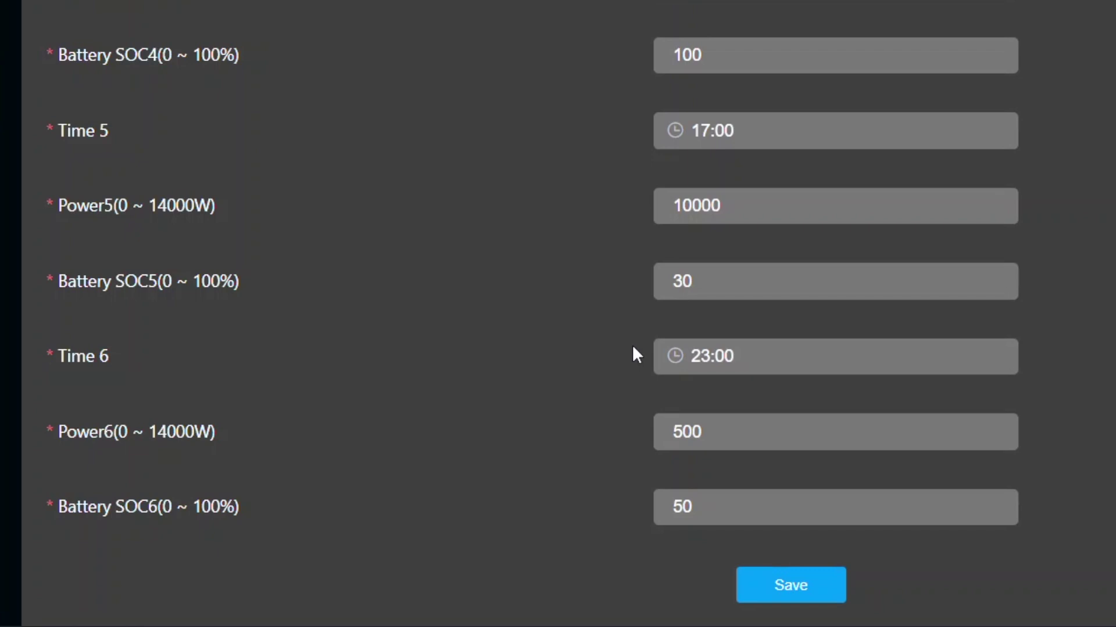
scroll(632, 347, up, 13)
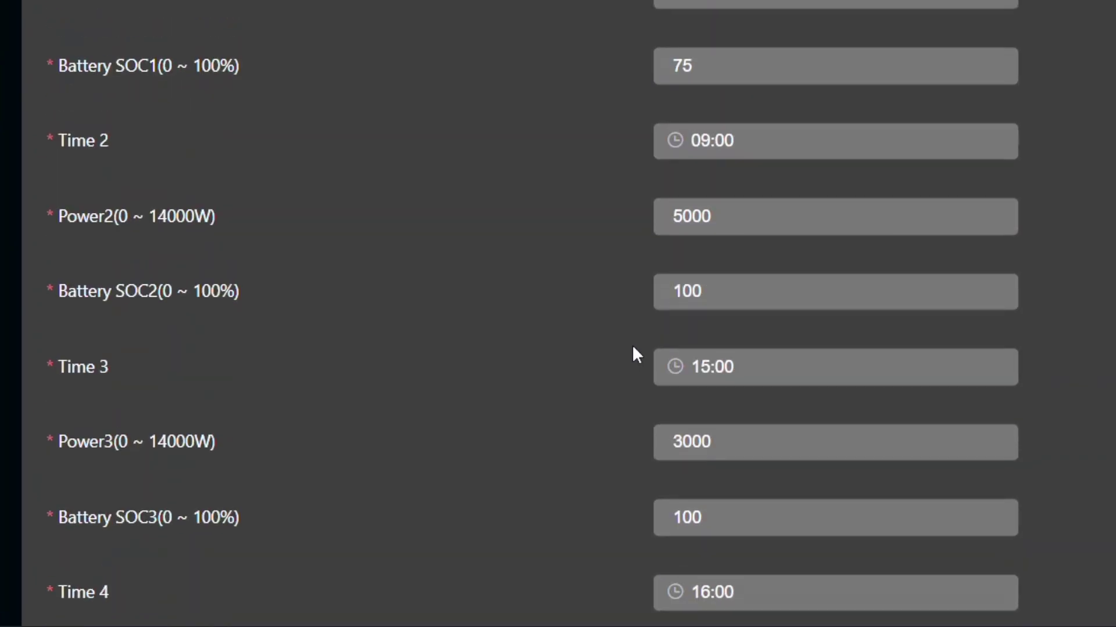
scroll(633, 349, up, 2)
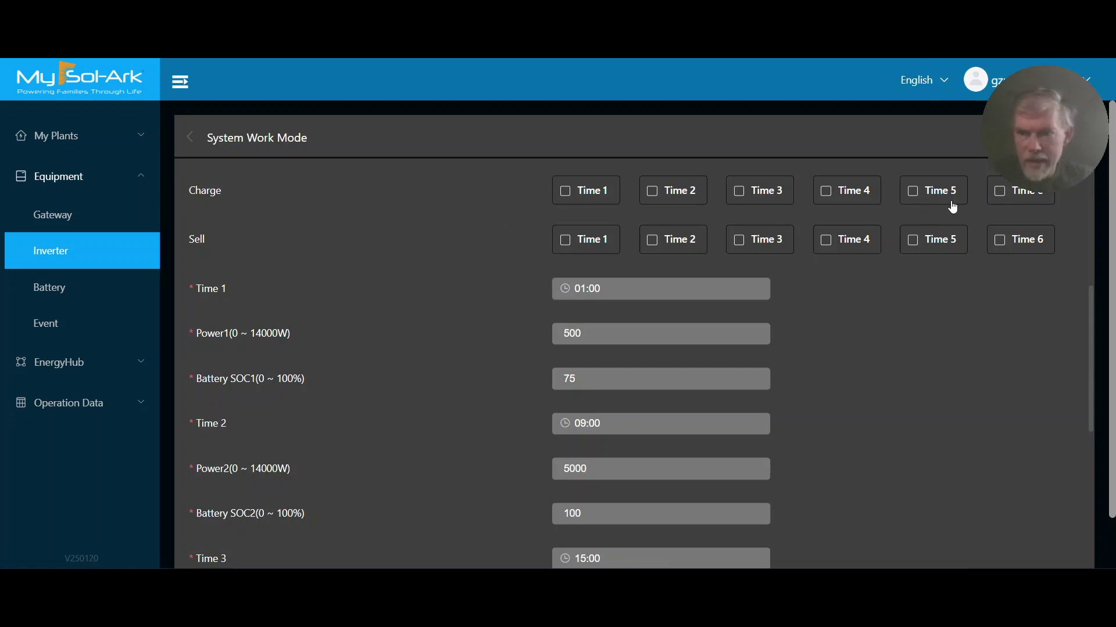
Enable Charge for the Time 6 and Time 1 slots and check them against the time slot values.
click(1001, 201)
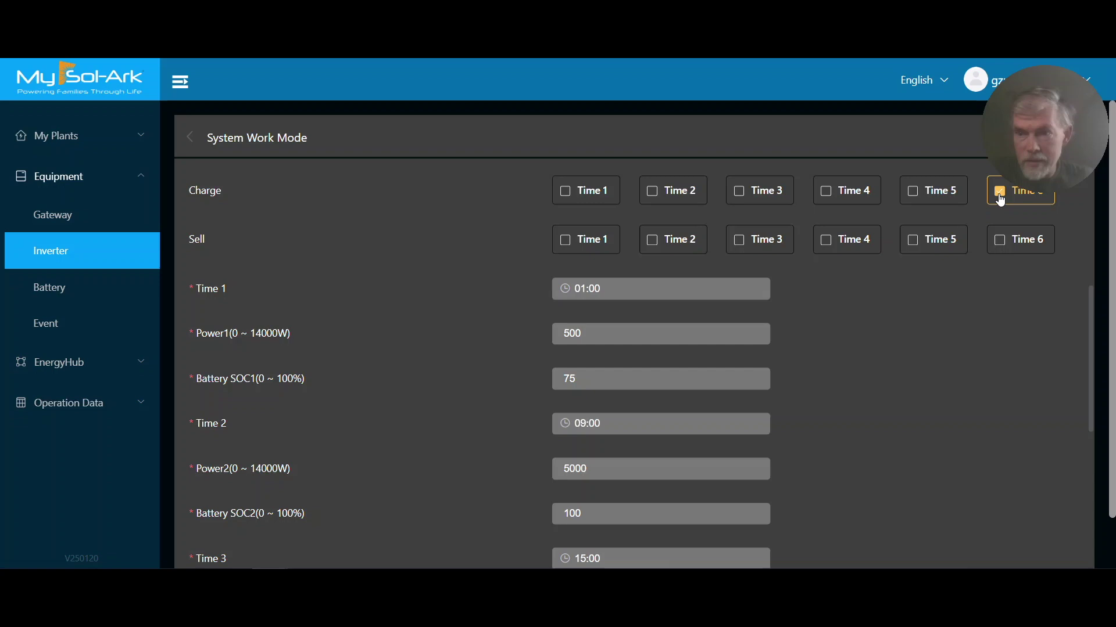
click(566, 191)
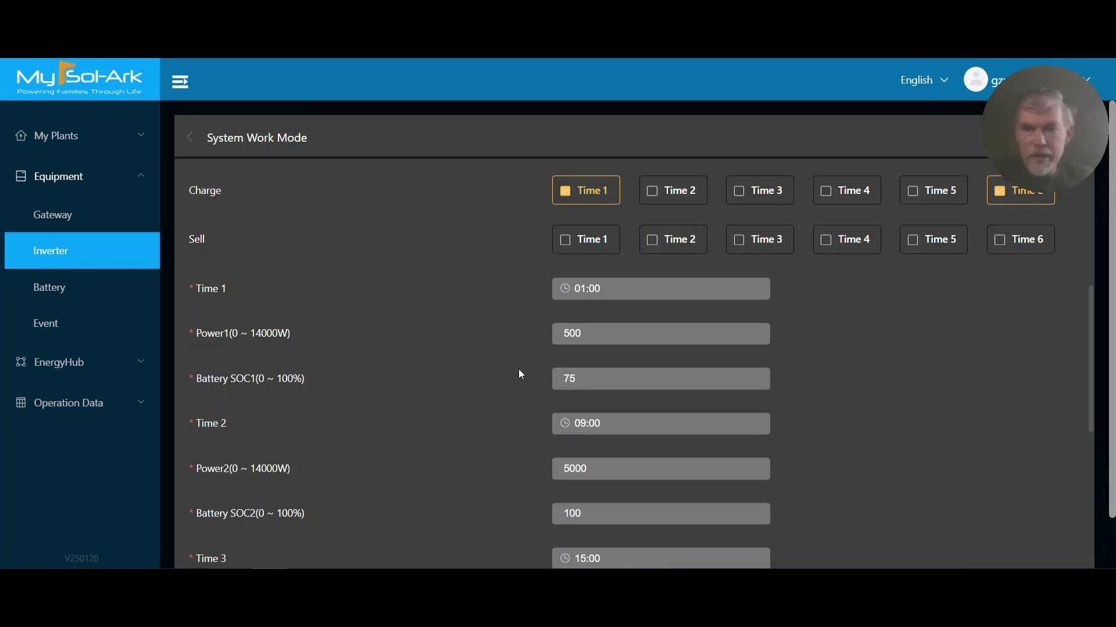
scroll(625, 384, down, 9)
scroll(432, 436, down, 1)
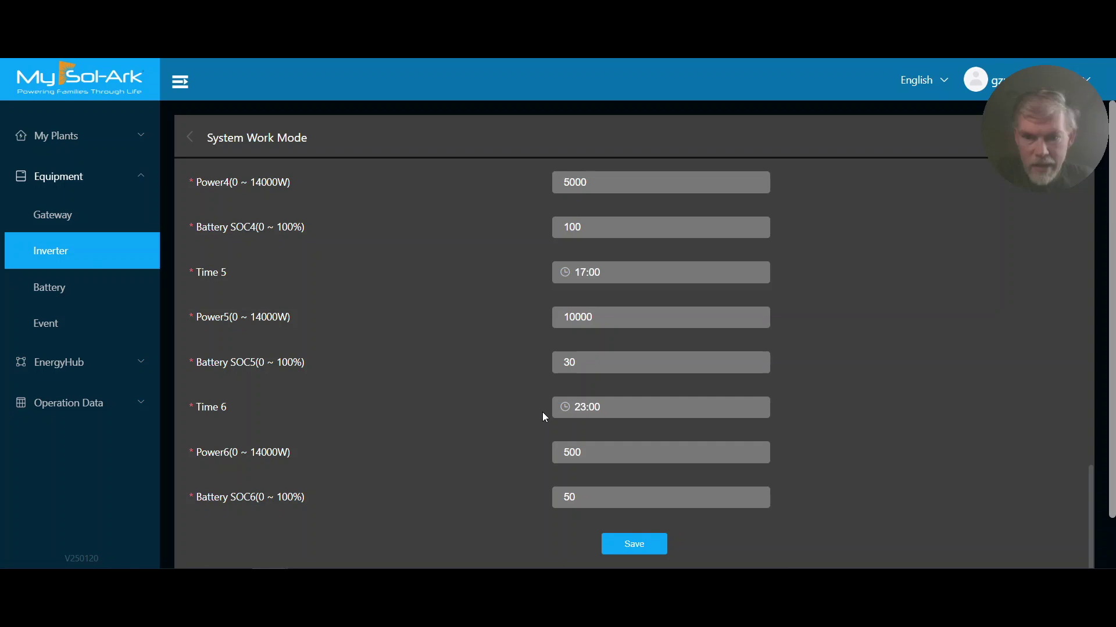
scroll(537, 495, up, 20)
scroll(537, 495, down, 8)
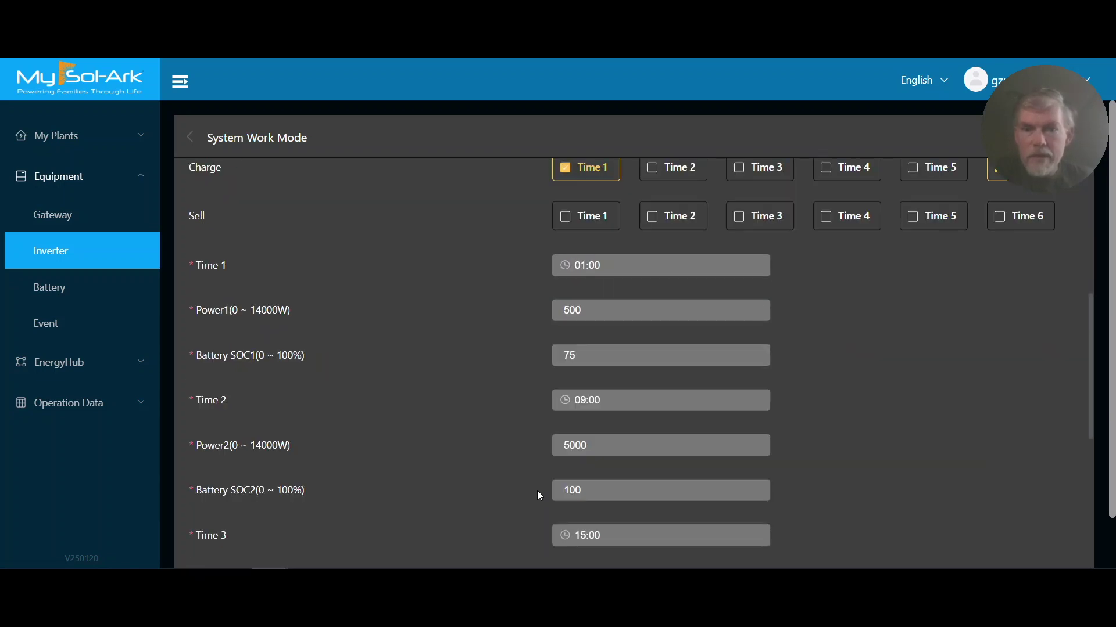
Review the start time, power and battery SOC settings from the Time 1 slot through the Time 6 slot.
scroll(537, 495, up, 1)
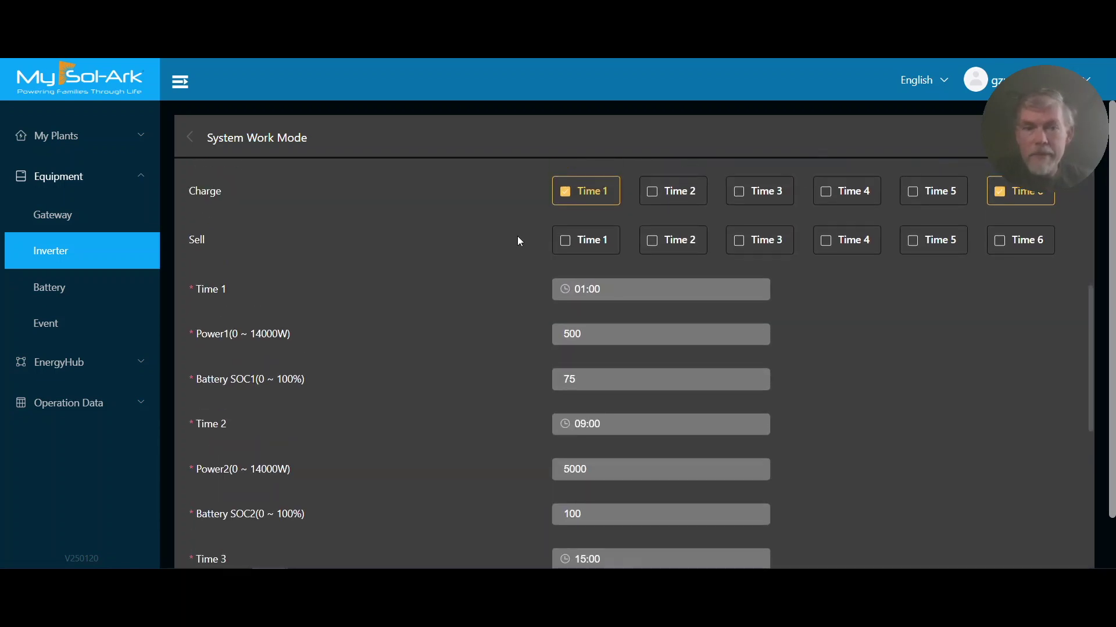
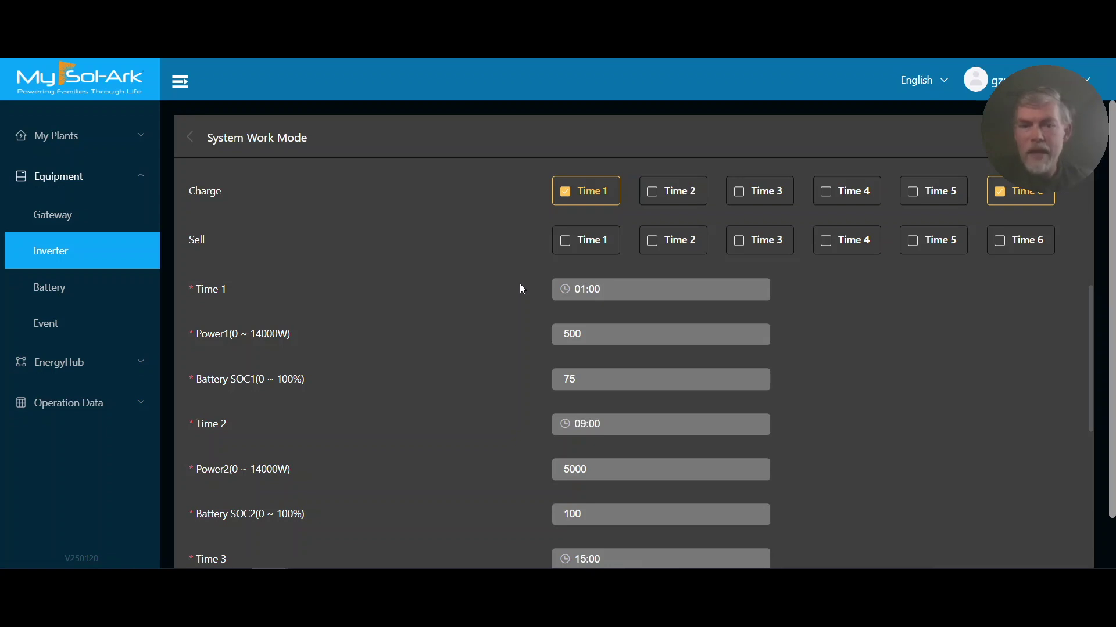
scroll(521, 289, down, 2)
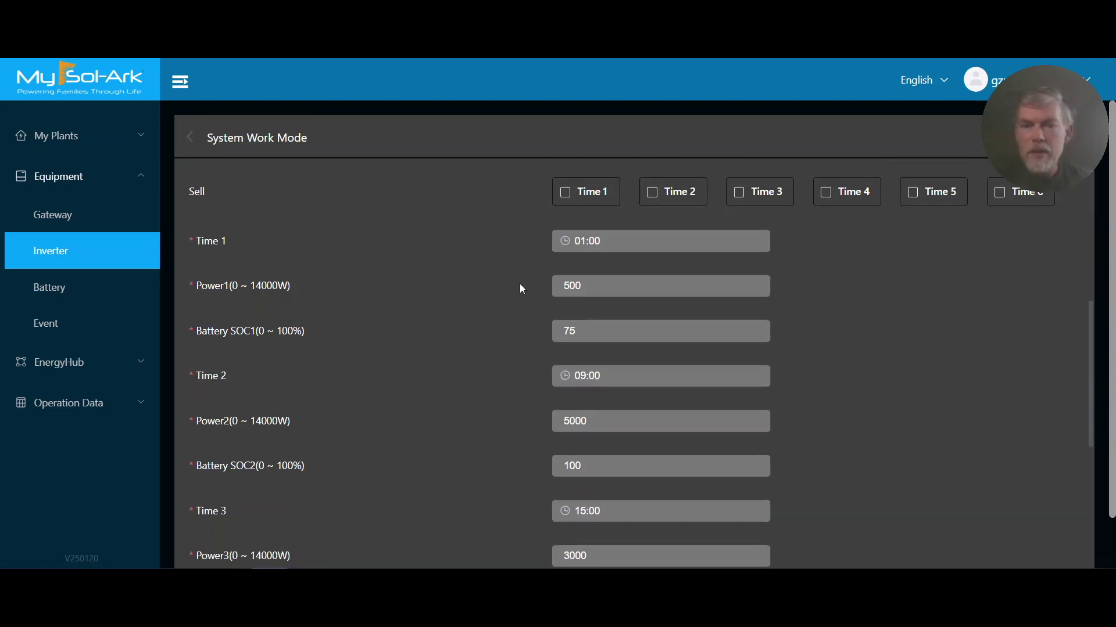
scroll(519, 284, down, 1)
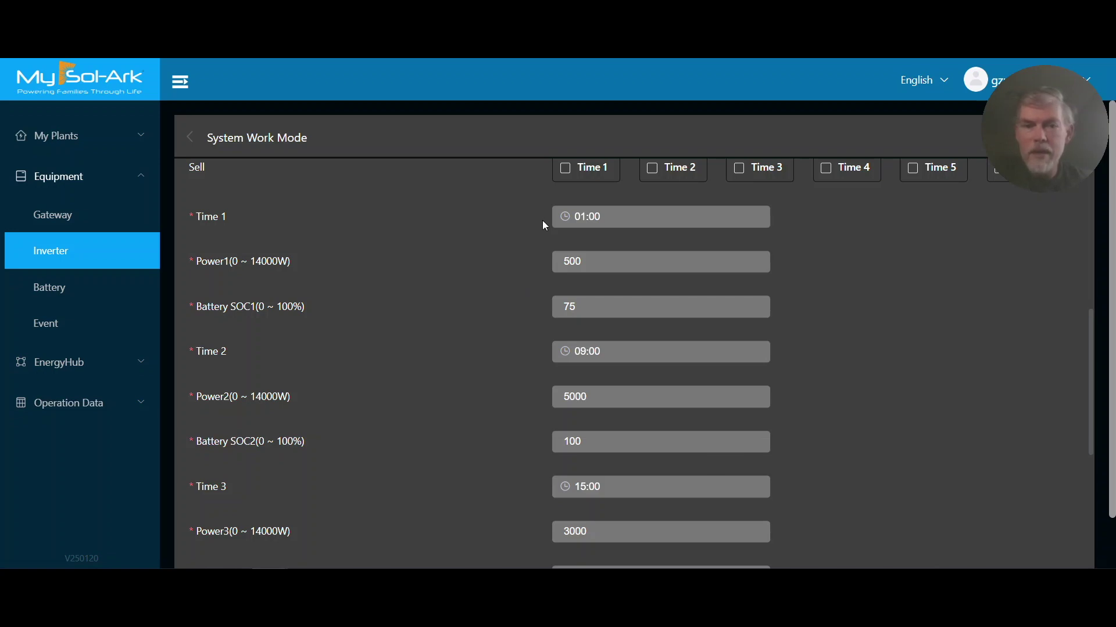
scroll(540, 219, down, 1)
scroll(541, 221, down, 10)
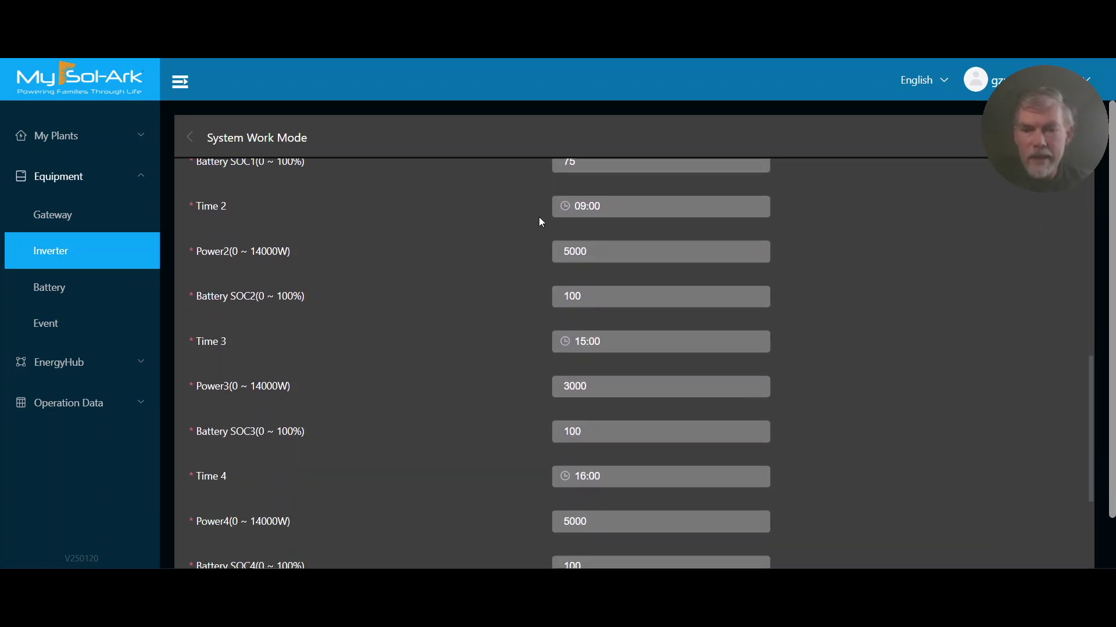
scroll(540, 222, down, 5)
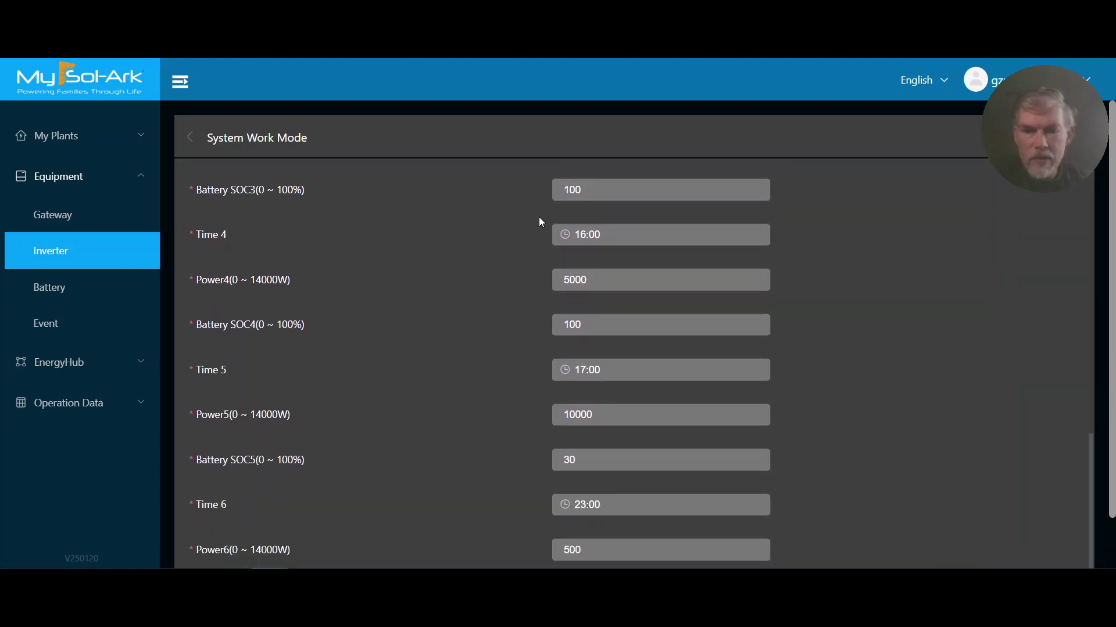
scroll(540, 224, down, 1)
scroll(493, 354, down, 1)
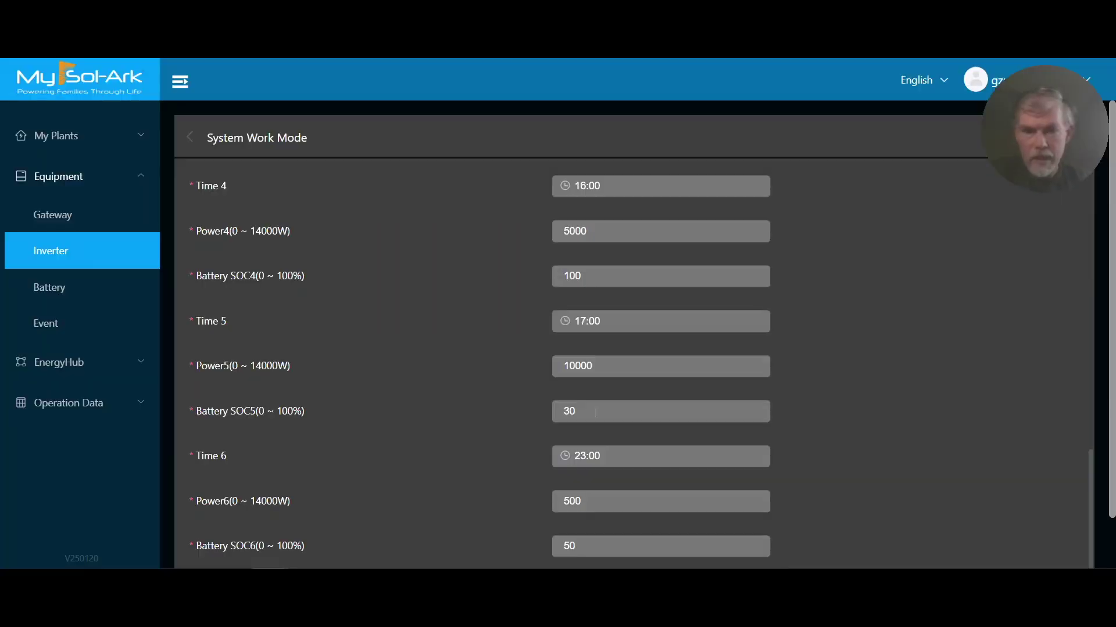
scroll(379, 370, down, 1)
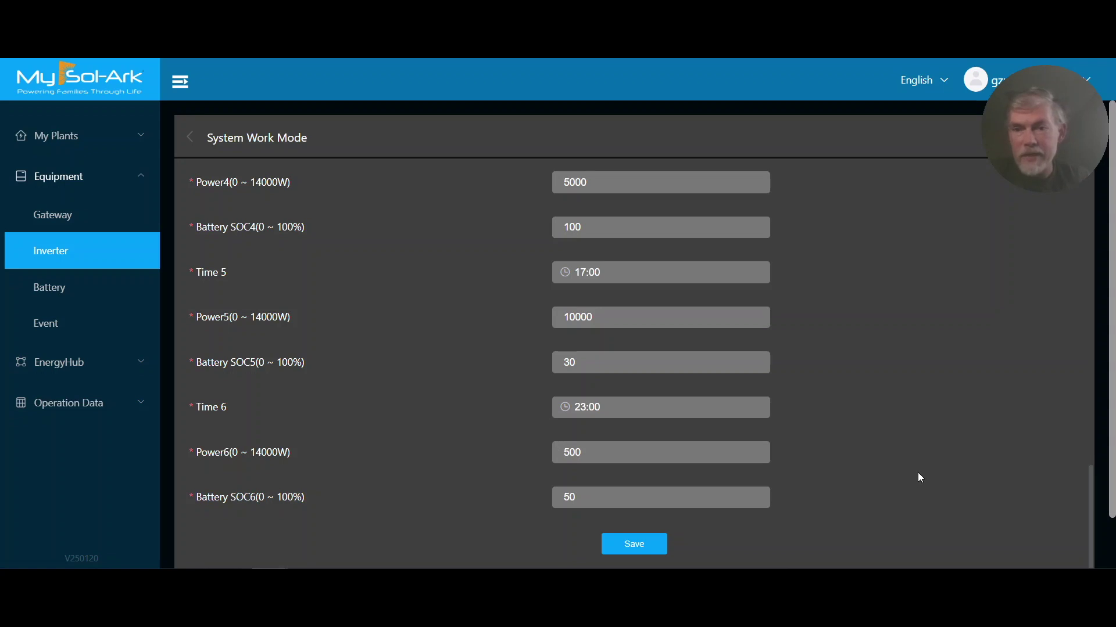
Compare the Charge and Sell selections with the Time 6 and Time 1 power and battery SOC settings.
scroll(919, 476, up, 10)
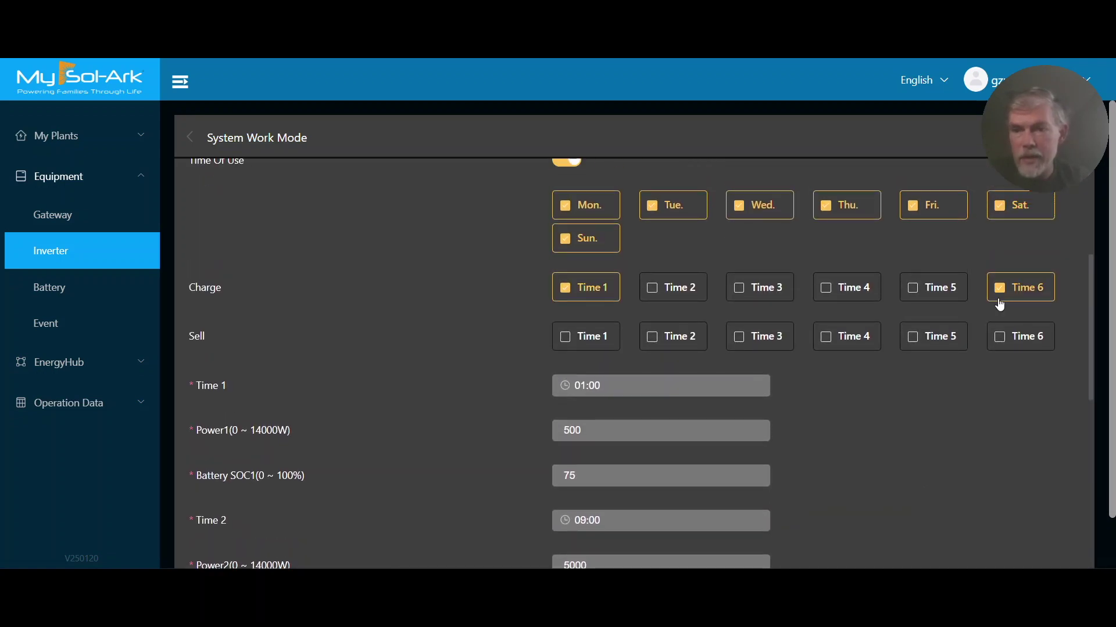
scroll(997, 310, down, 10)
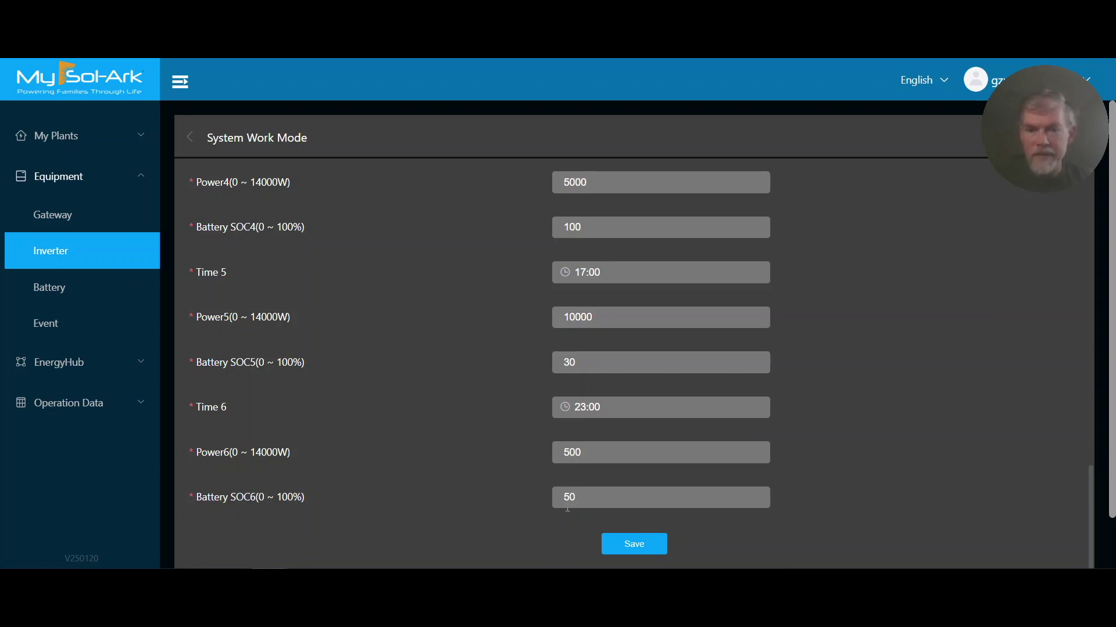
scroll(567, 509, up, 7)
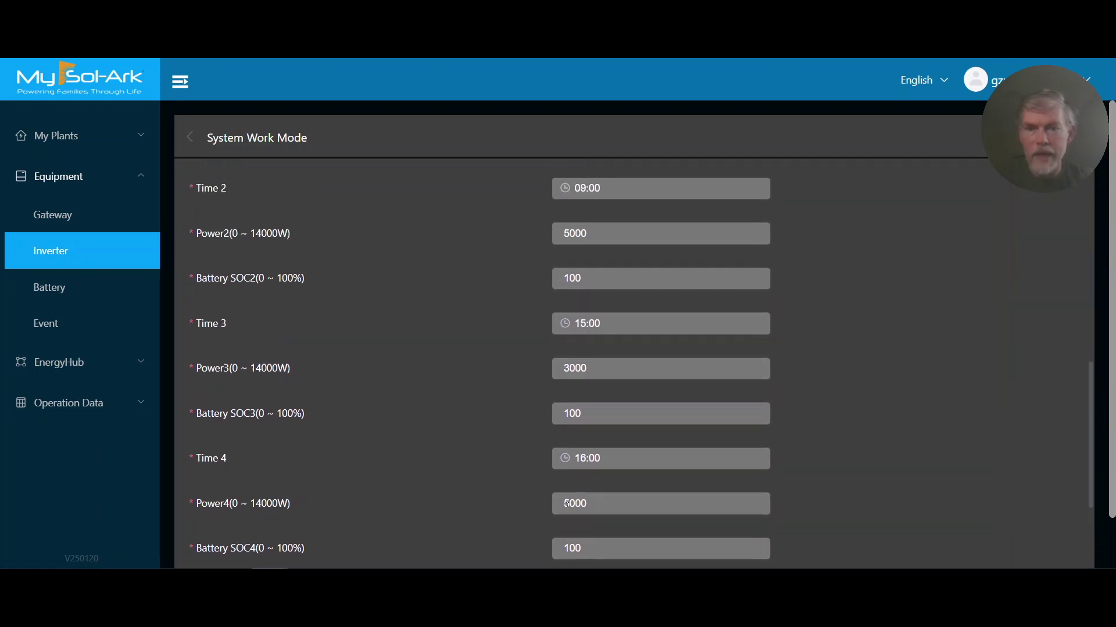
scroll(566, 504, up, 2)
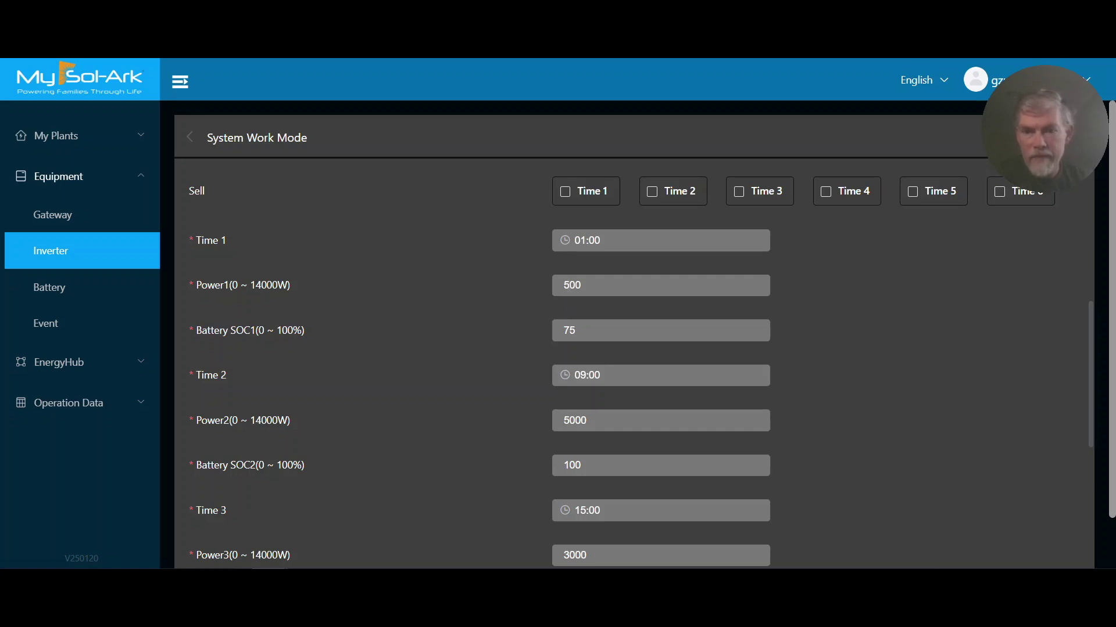
scroll(574, 326, down, 1)
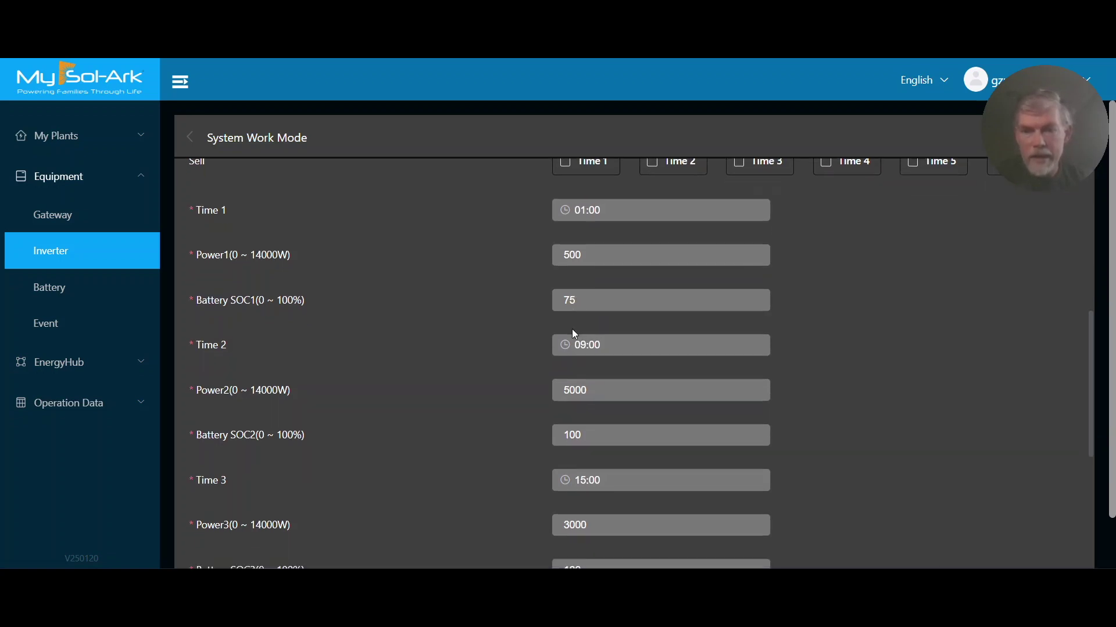
scroll(566, 329, up, 3)
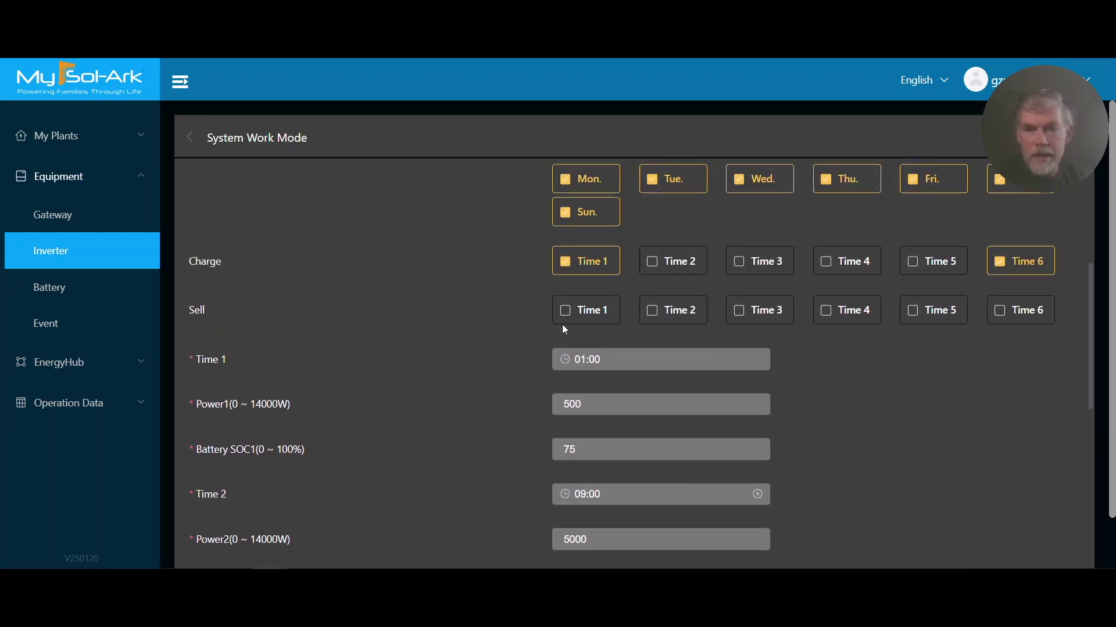
scroll(645, 288, up, 1)
scroll(615, 314, down, 4)
scroll(534, 369, down, 1)
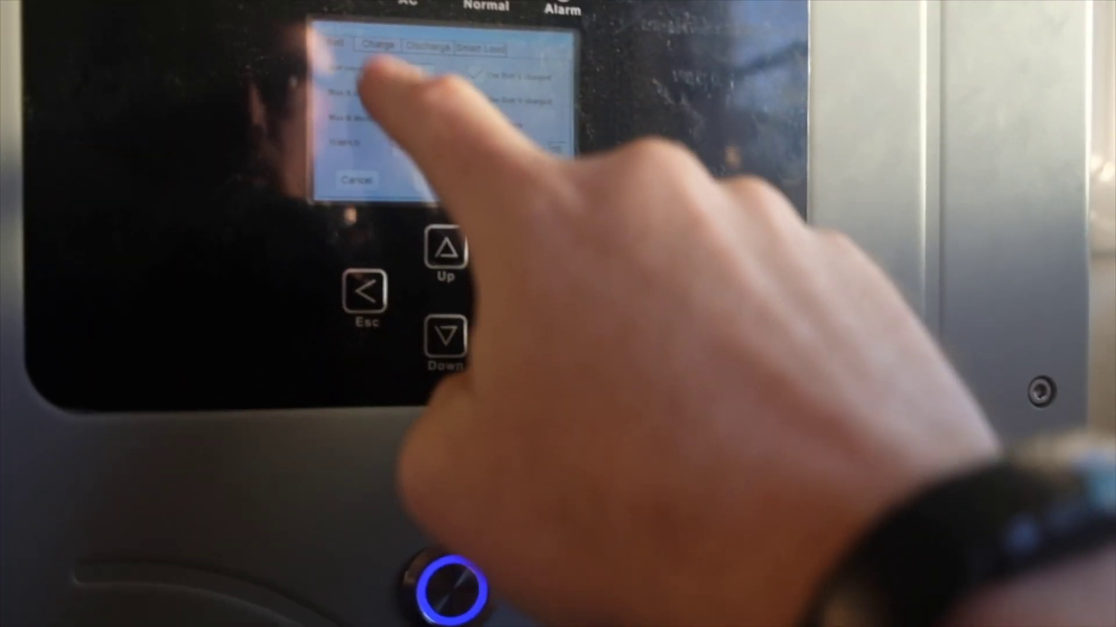
click(378, 46)
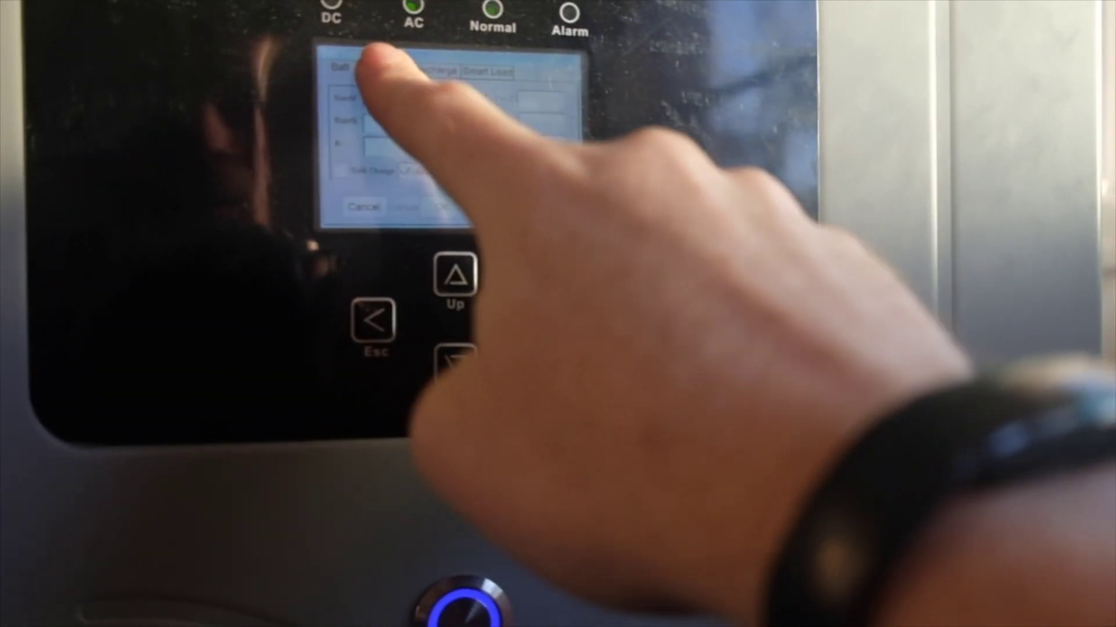